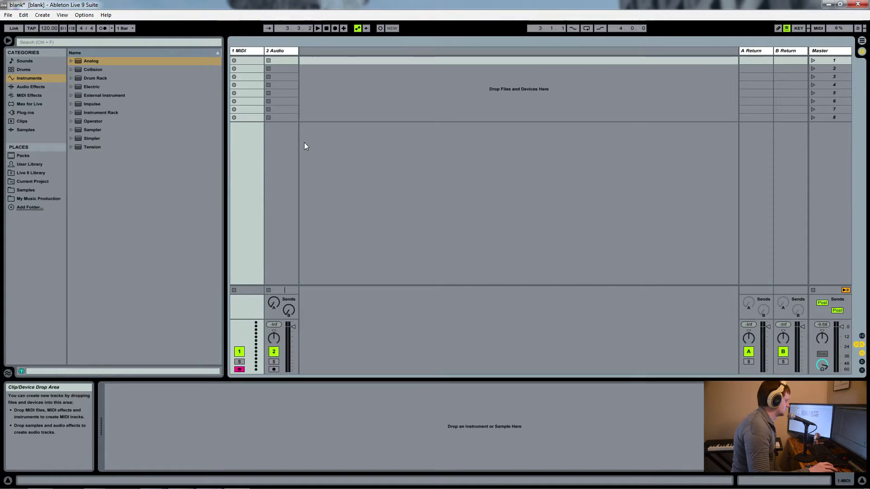
Step: Load the Analog instrument on the first MIDI track and replace it with its bass preset Dual Osc2 Rubber Bass
drag(88, 61, 250, 84)
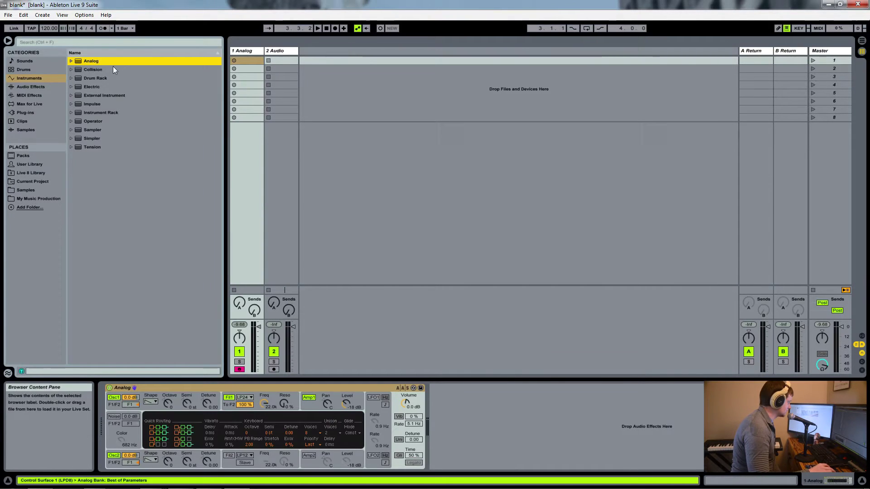
click(71, 60)
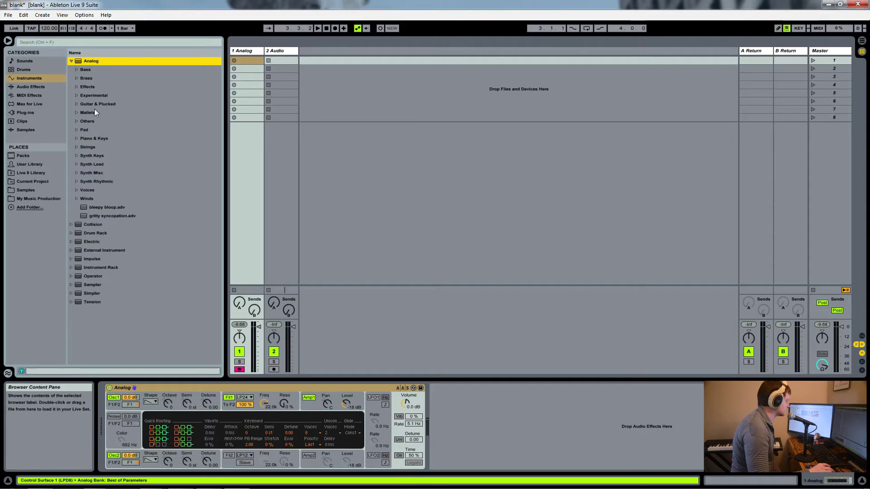
click(77, 70)
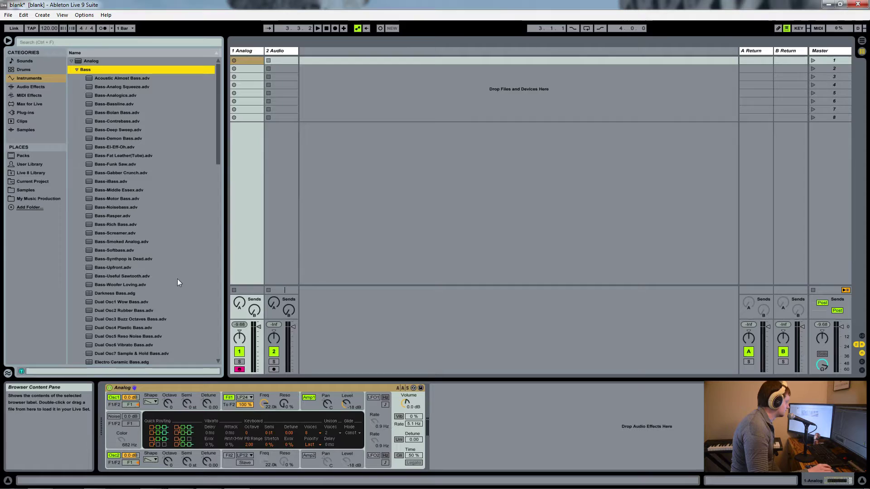
click(122, 310)
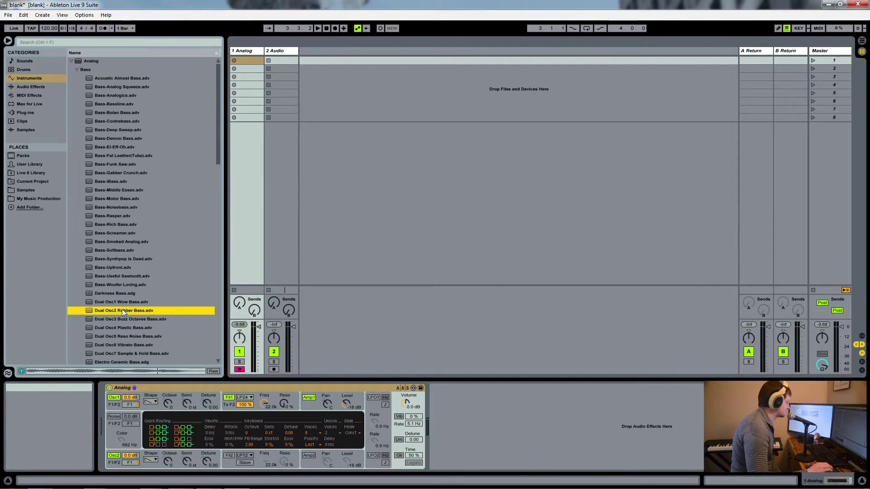
drag(203, 190, 243, 110)
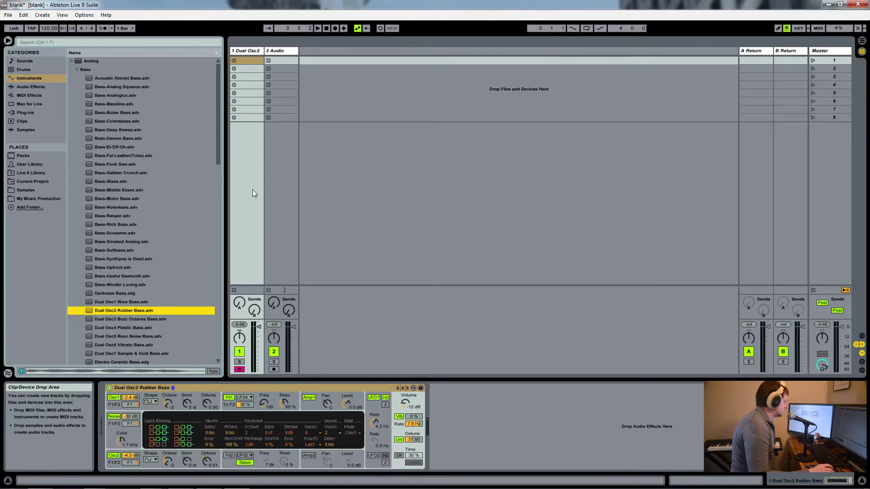
Step: Create a MIDI clip in the bass track's first slot with one full-bar C1 note, and play it to hear the preset
click(248, 62)
double_click(248, 62)
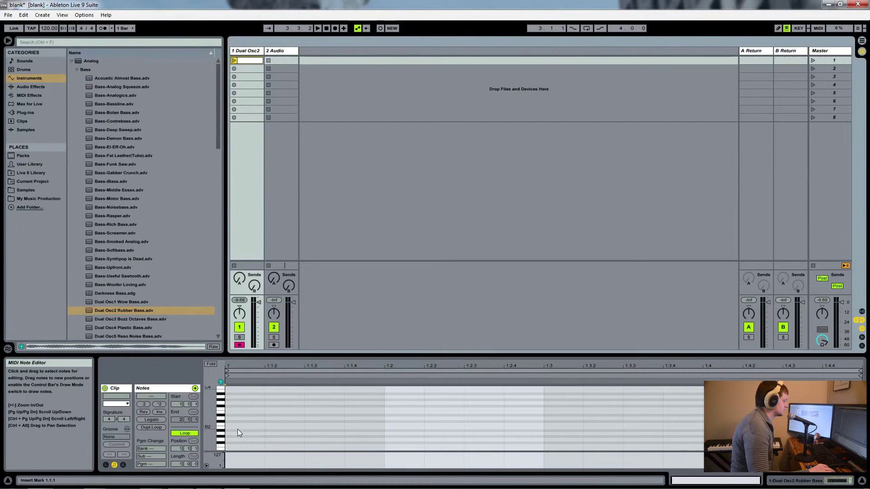
double_click(261, 425)
drag(261, 429, 802, 378)
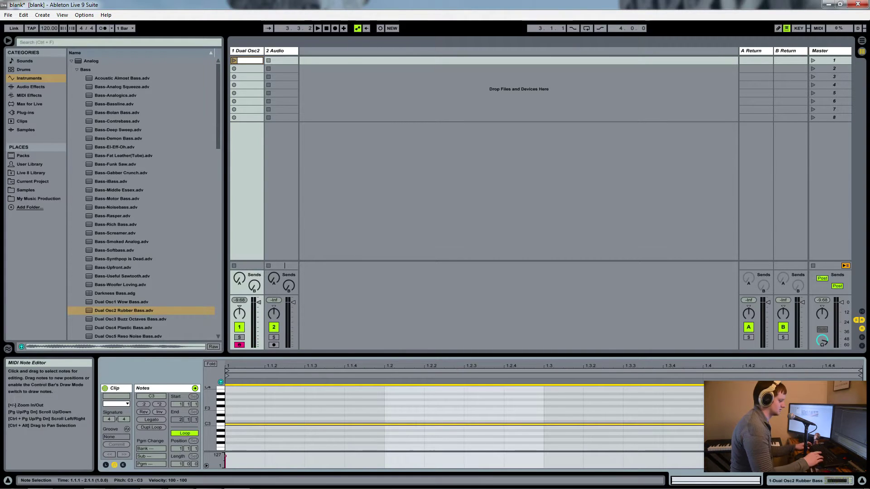
key(shift+Down)
key(shift+Down)
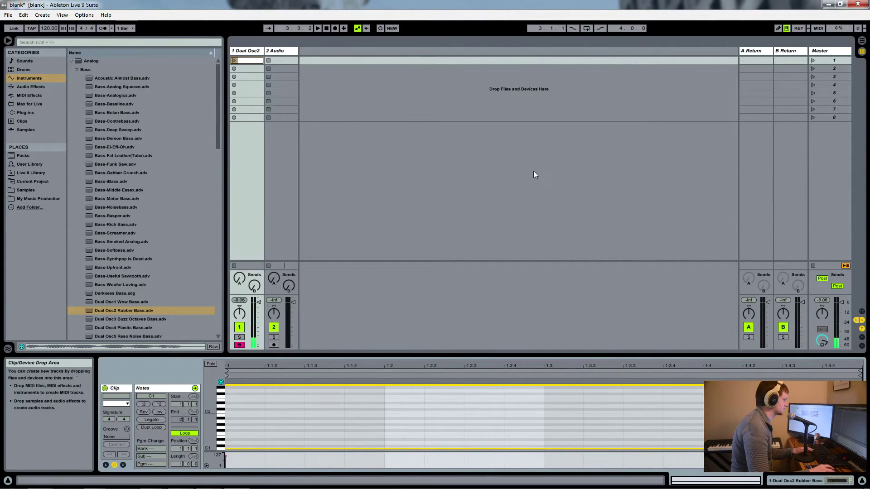
click(234, 60)
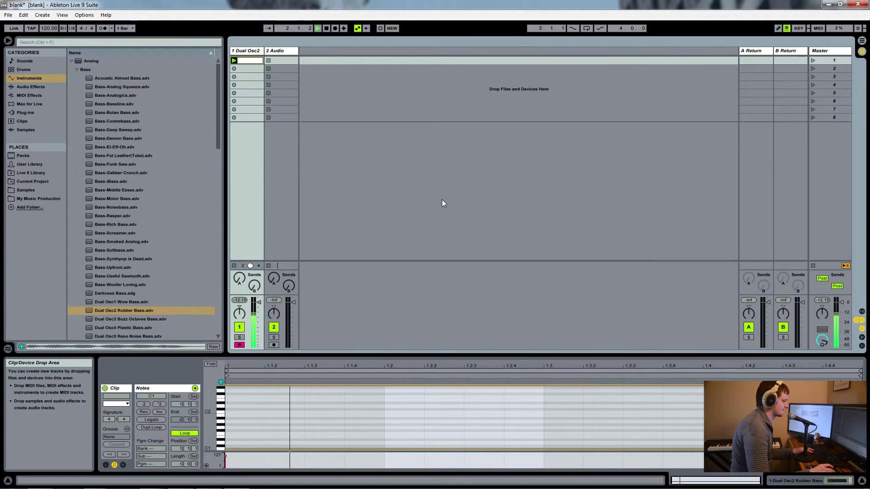
click(250, 52)
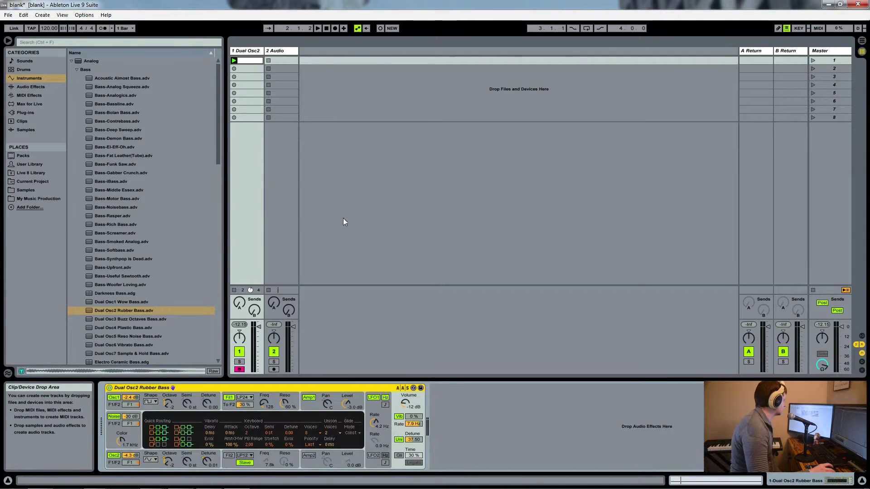
Step: Switch to the web browser and read the numbered steps of the Reverse Engineering Presets guide
key(alt+Tab)
drag(598, 101, 450, 67)
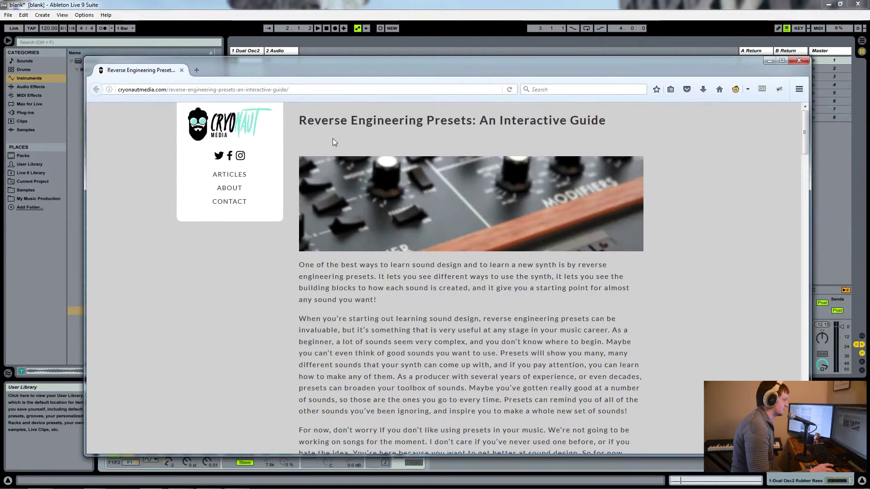
scroll(491, 228, down, 5)
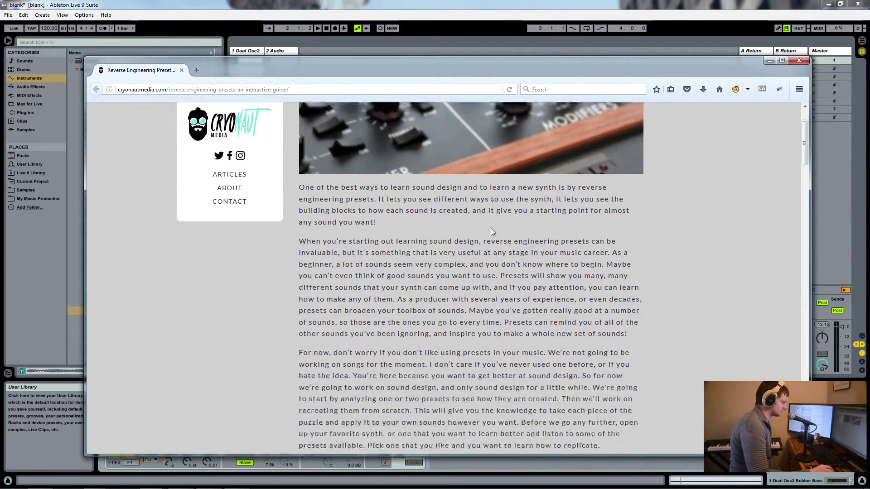
scroll(491, 228, down, 7)
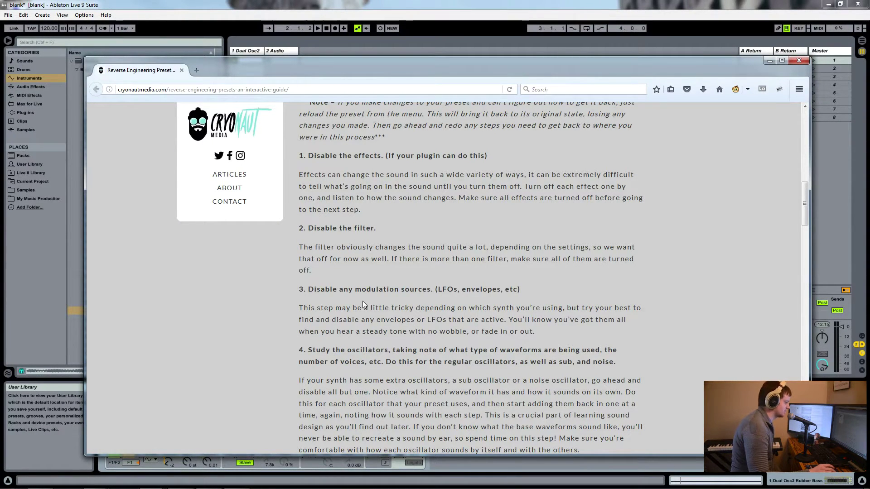
scroll(363, 301, down, 5)
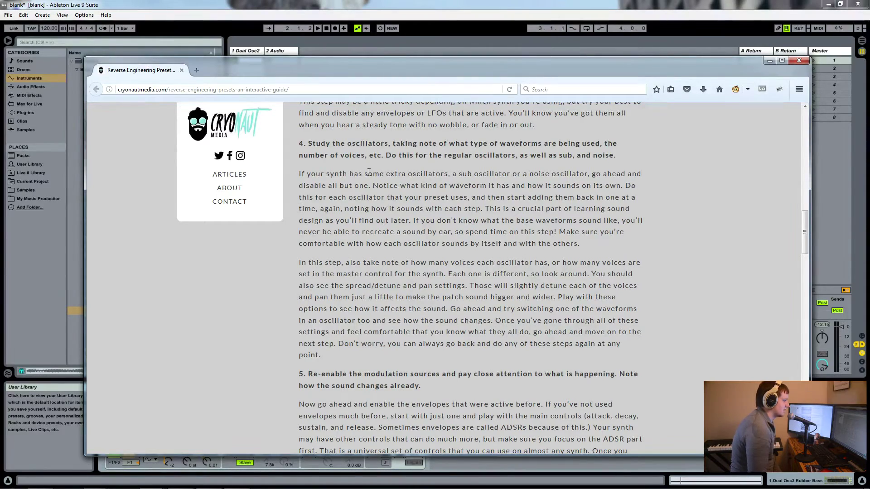
scroll(395, 217, down, 3)
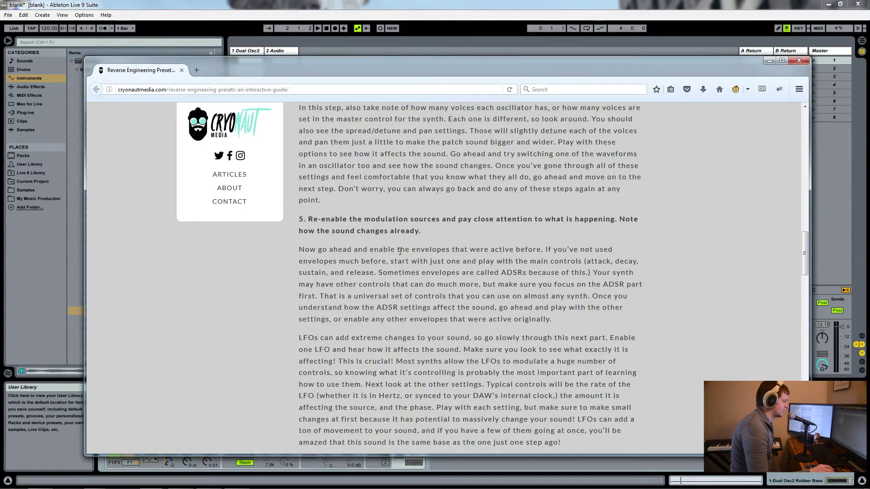
scroll(400, 250, down, 6)
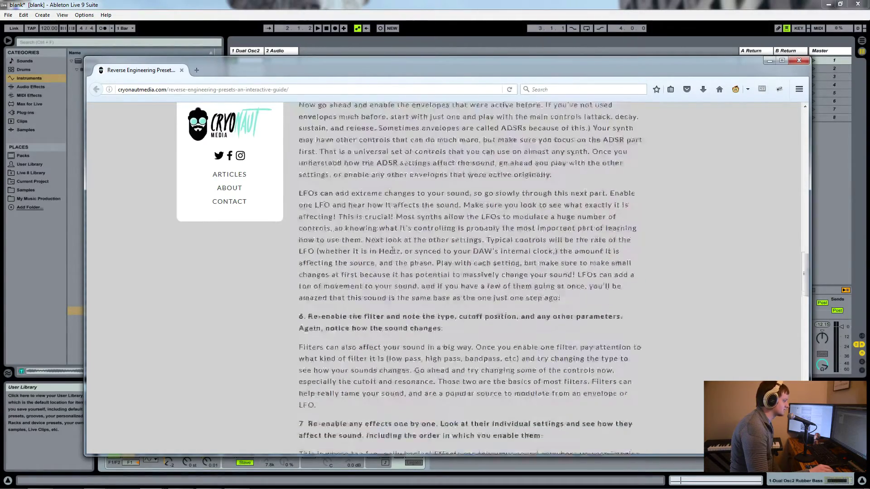
scroll(391, 250, down, 1)
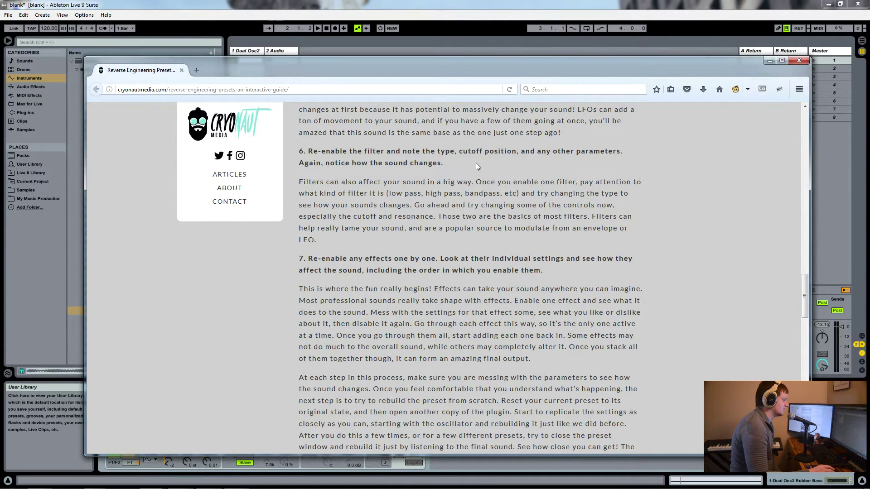
scroll(404, 233, down, 2)
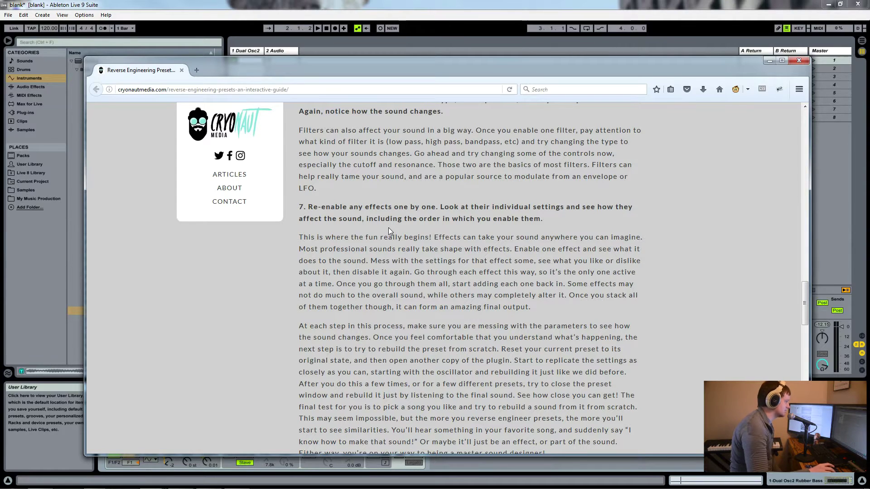
Step: Return to Ableton Live and examine the preset's Oscillator 1 settings and the synth's global routing, keyboard and unison settings
key(alt+Tab)
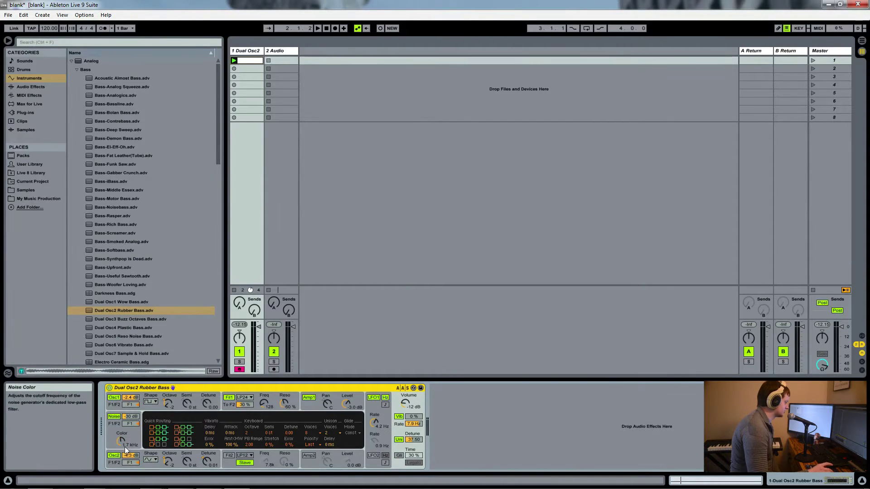
click(152, 409)
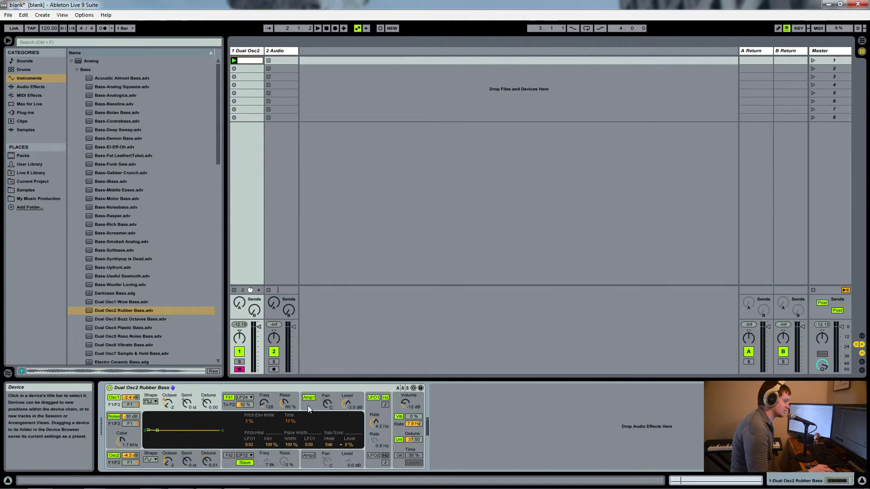
click(384, 405)
click(383, 403)
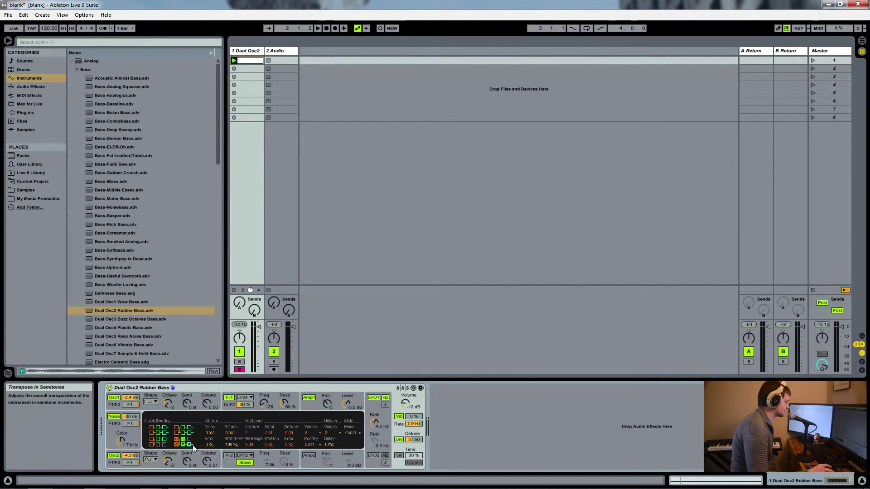
click(143, 408)
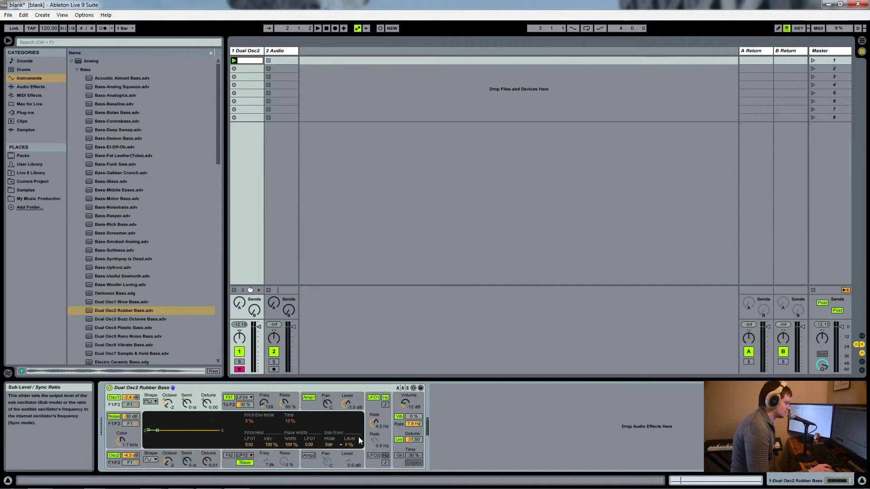
Step: Switch off the synth's vibrato, unison, LFO 1, Filter 1, noise generator and Oscillator 2
click(398, 440)
click(373, 398)
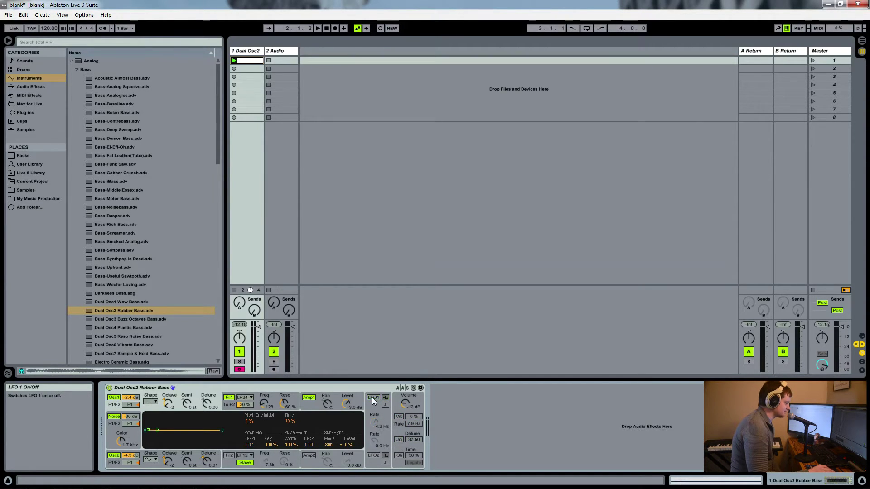
click(229, 399)
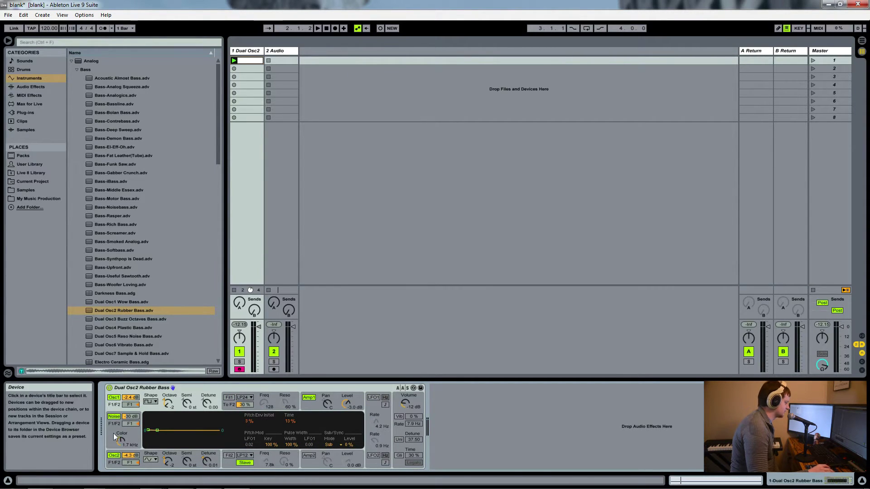
click(114, 417)
click(113, 457)
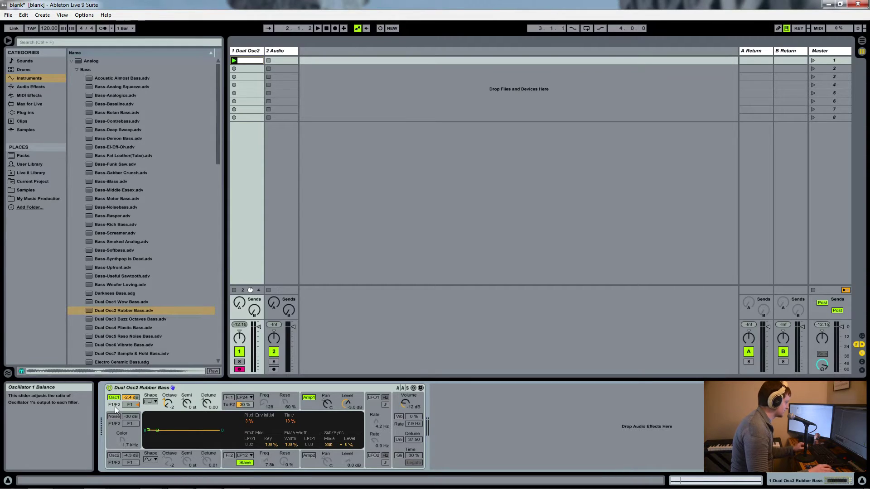
Step: Listen to Oscillator 1 on its own and try other octave and semitone transpositions while the clip plays
key(space)
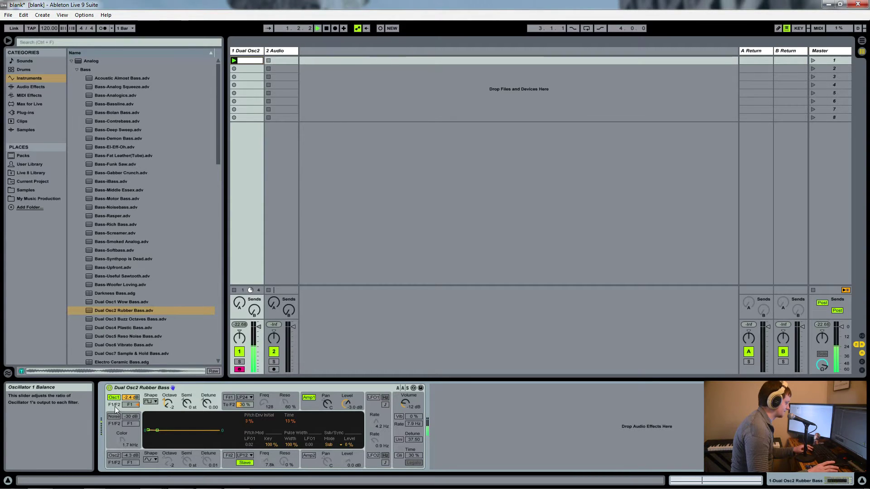
key(space)
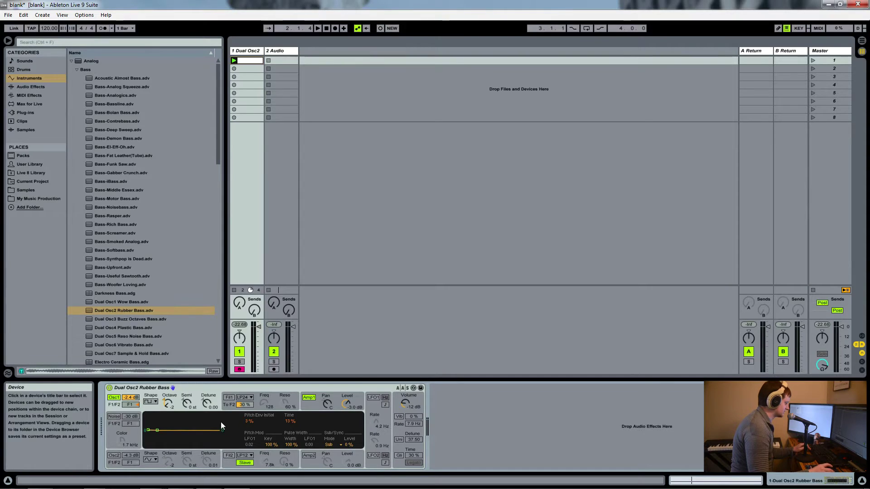
key(space)
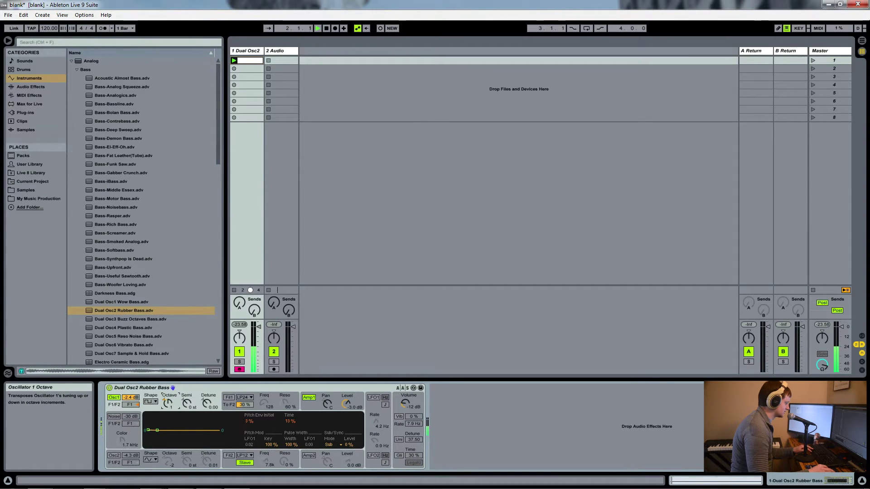
mouse_move(187, 403)
mouse_down()
mouse_move(186, 393)
mouse_move(187, 426)
mouse_move(187, 407)
mouse_up()
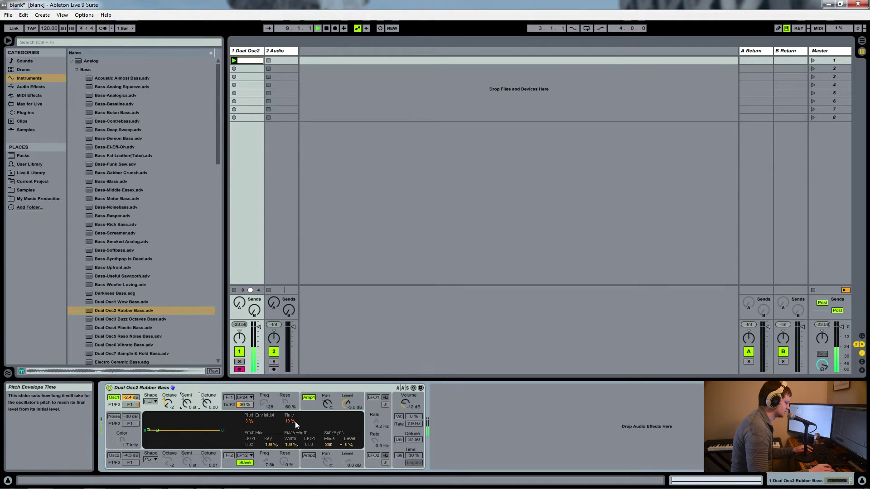
Step: Set Oscillator 1's pitch envelope to an initial level of 100% and a time of 62%, listening to the clip
drag(254, 423, 254, 418)
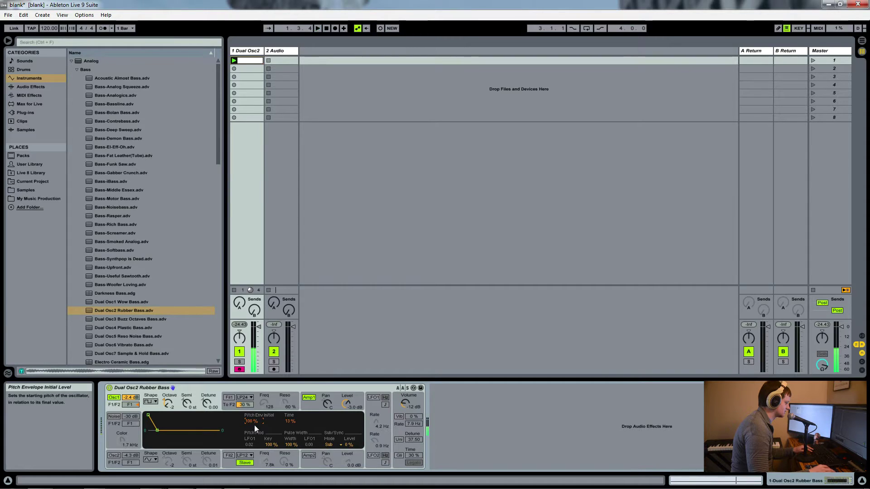
key(space)
mouse_move(290, 422)
mouse_down()
mouse_move(289, 404)
mouse_move(289, 413)
mouse_up()
key(space)
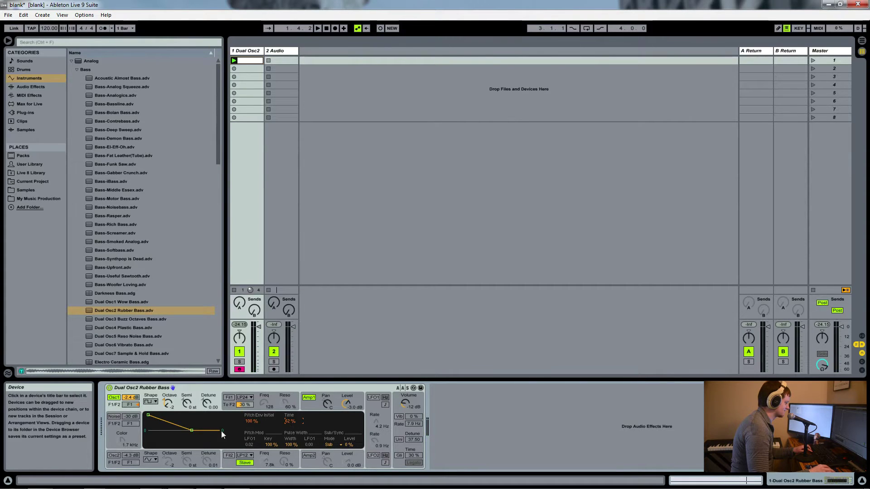
Step: Switch off Oscillator 1, switch on Oscillator 2 and listen to it on its own
click(113, 398)
click(115, 456)
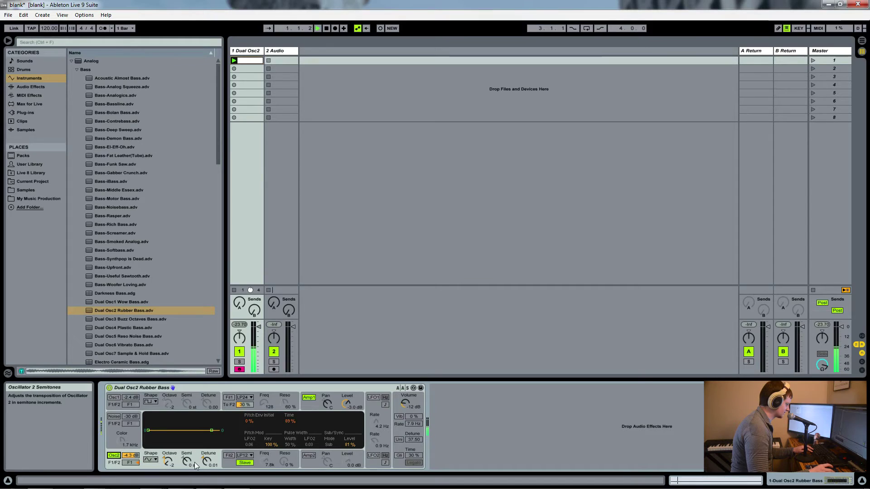
key(space)
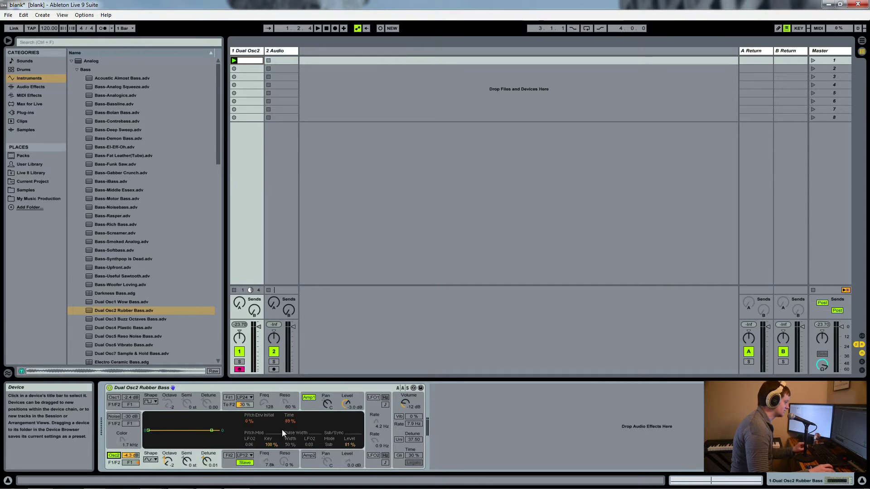
Step: Try the sawtooth and white noise waveforms on Oscillator 2 while the clip plays, and return it to sine
click(151, 461)
click(153, 444)
key(space)
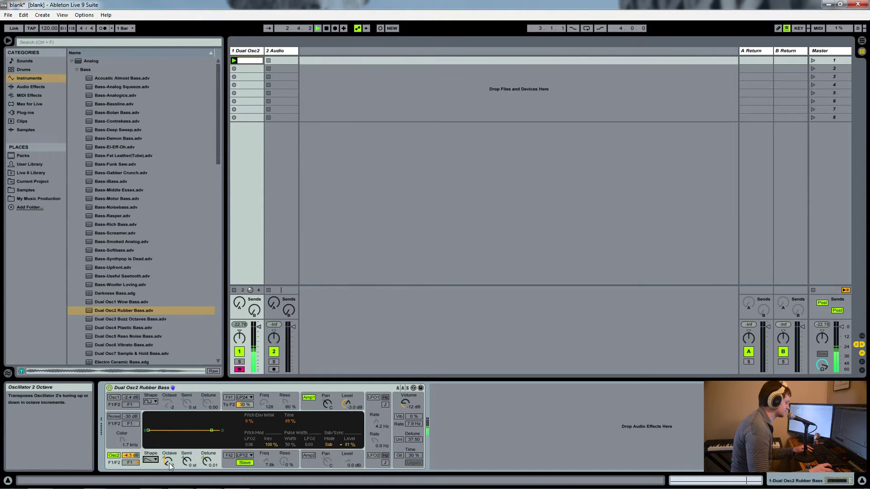
click(156, 460)
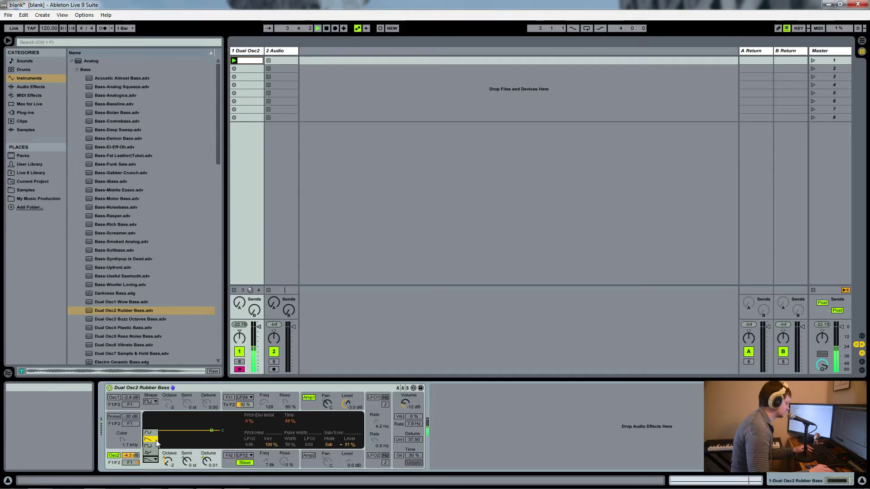
click(147, 455)
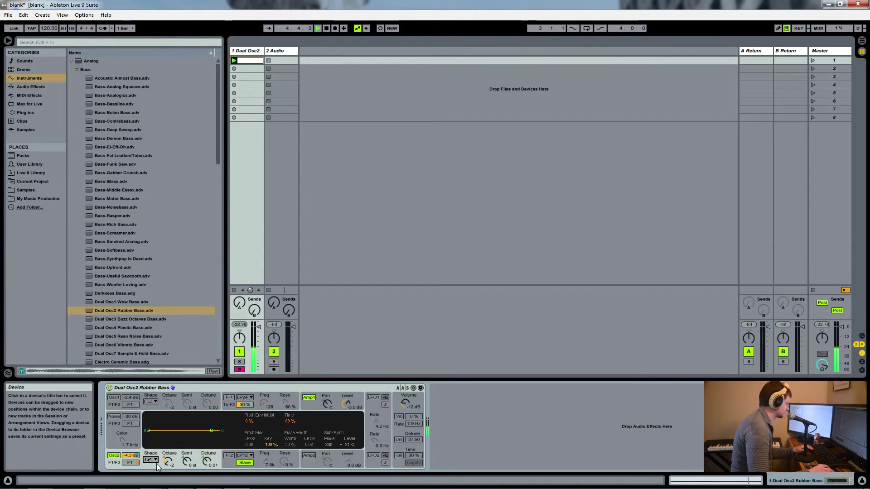
click(154, 460)
click(156, 446)
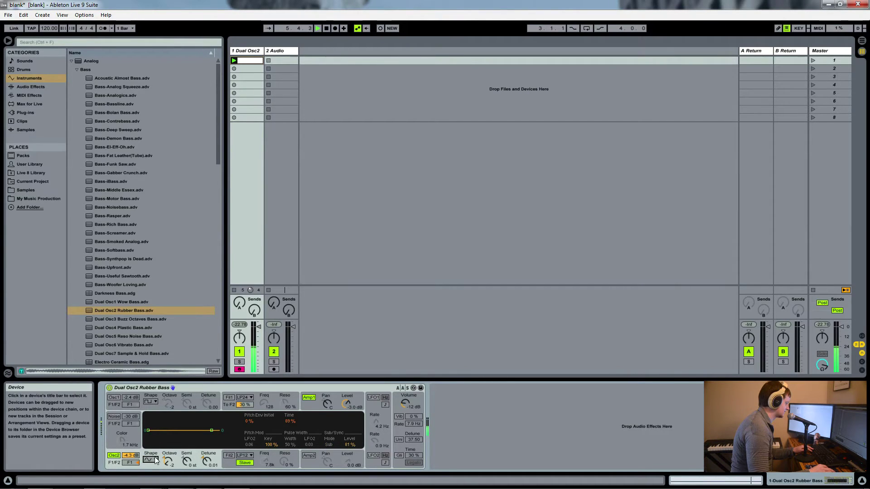
Step: Switch on the noise generator, switch off Oscillator 2 and listen to the noise on its own
click(120, 440)
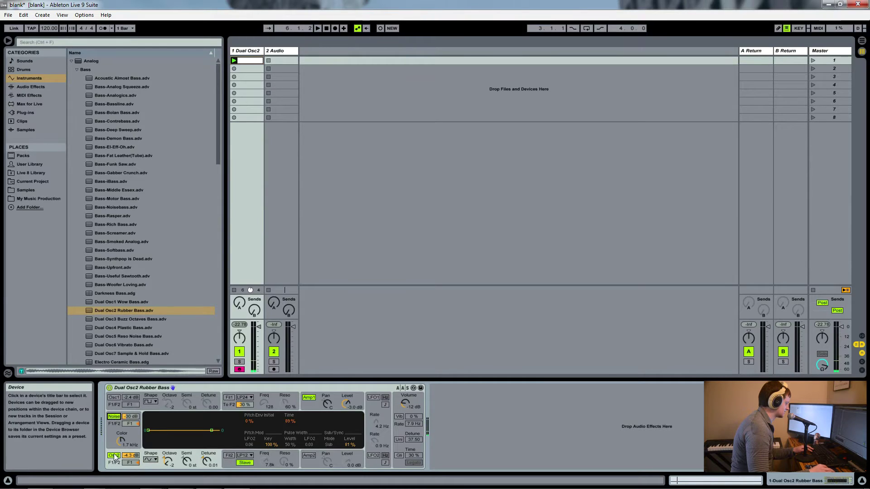
key(space)
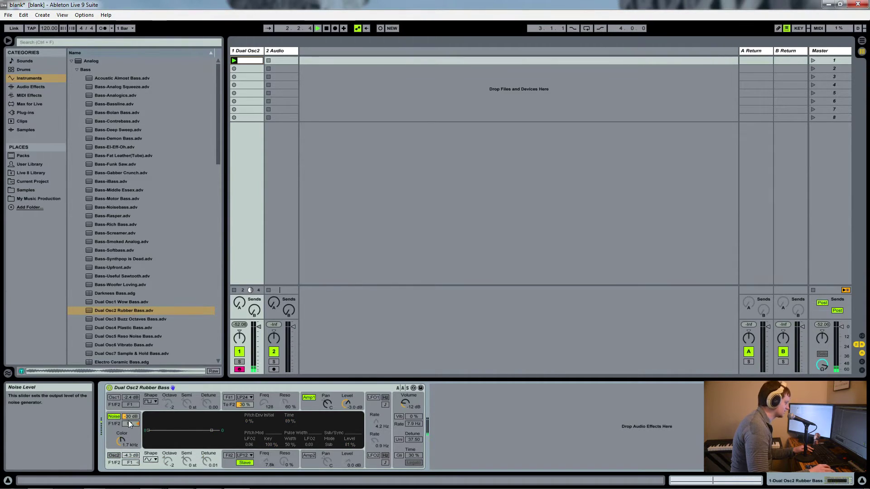
key(space)
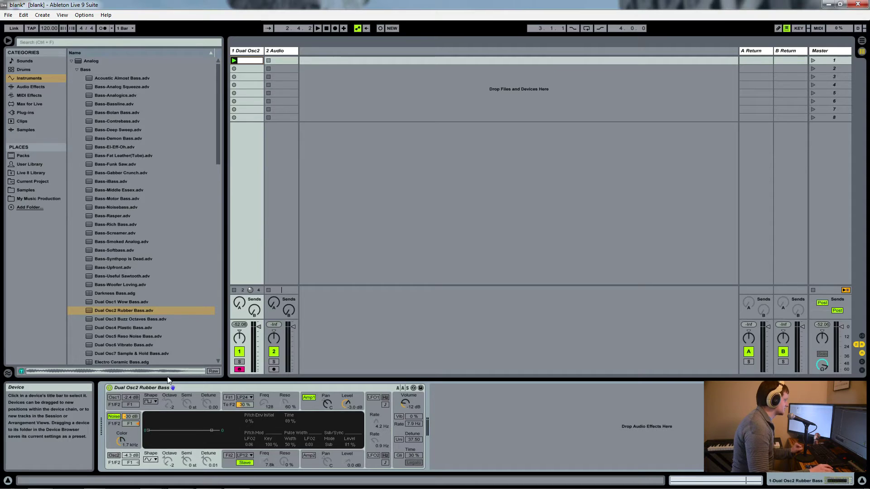
Step: Reload the Dual Osc2 Rubber Bass preset, switch off LFO 1, vibrato, unison and Filter 1, and play the clip
click(125, 310)
click(254, 94)
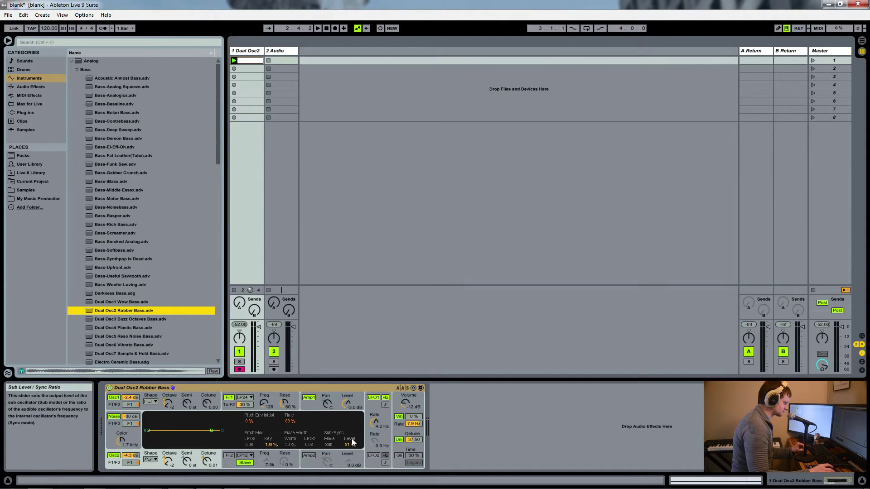
click(374, 397)
click(397, 417)
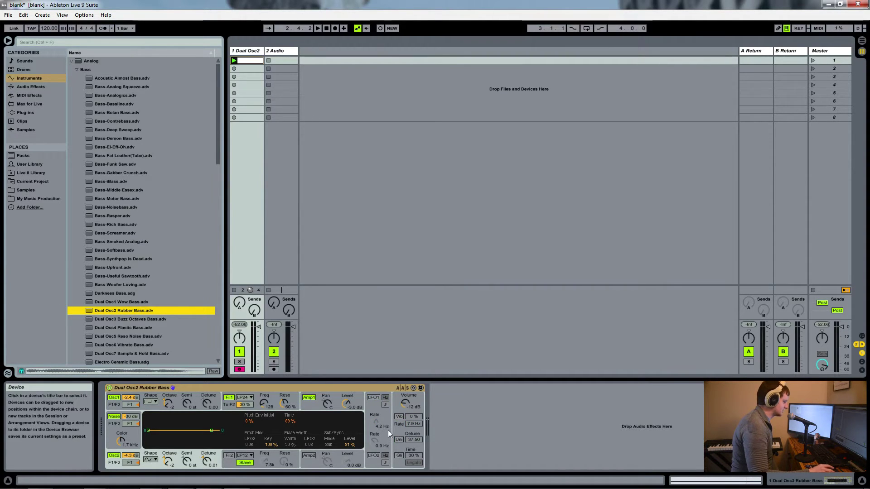
click(229, 398)
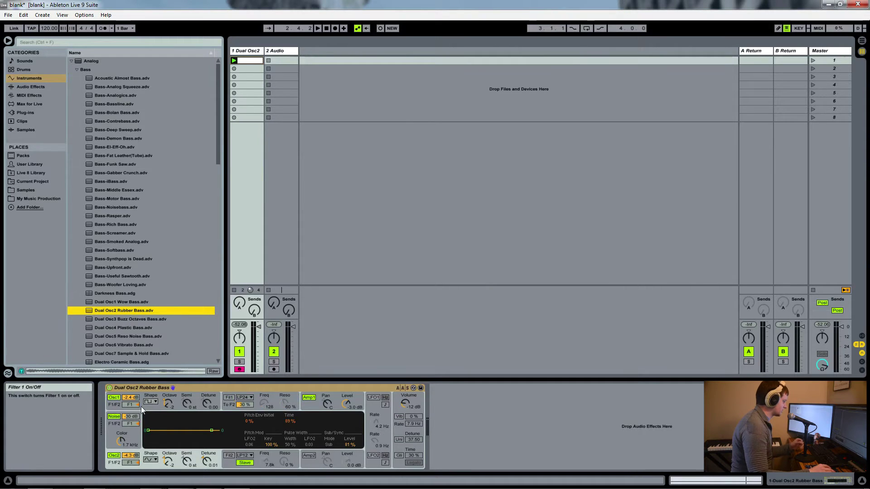
key(space)
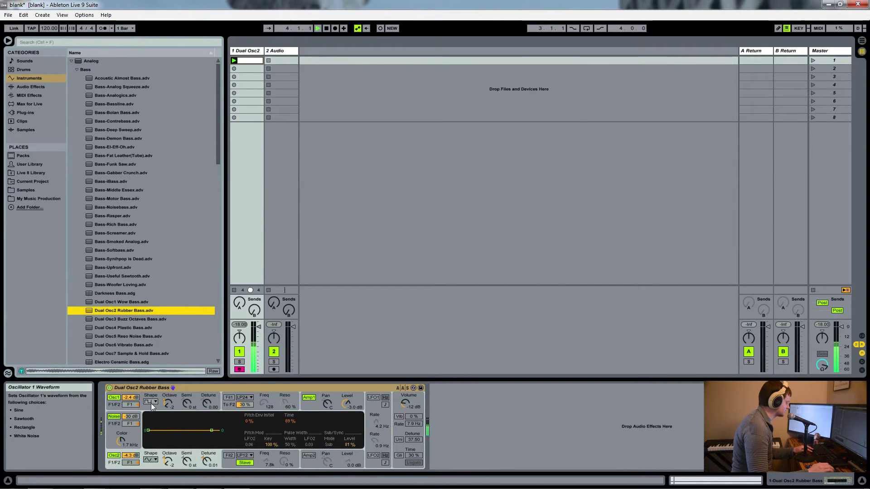
key(space)
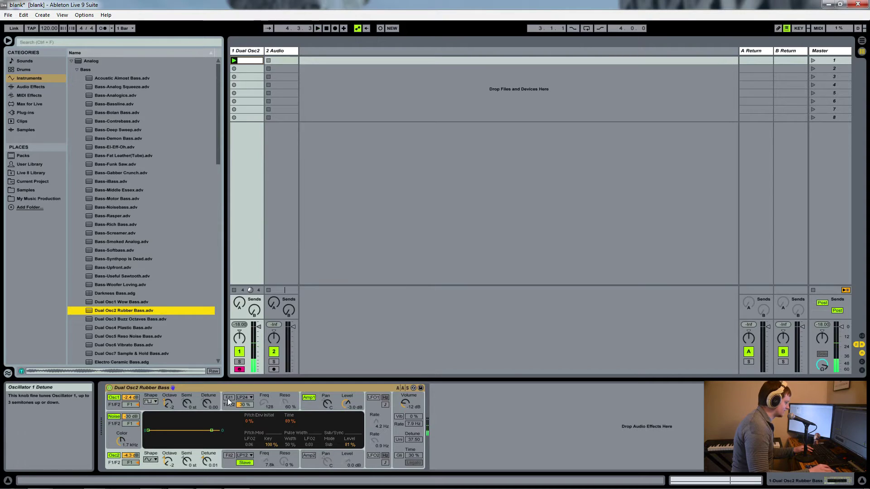
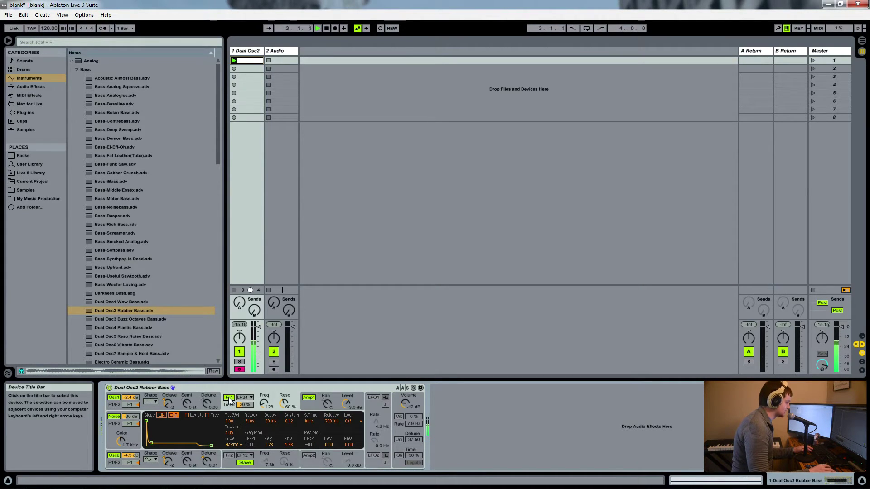
Step: Toggle Filter 1 to compare the clip with and without it, leaving the filter on
click(229, 398)
click(229, 398)
click(229, 398)
click(229, 398)
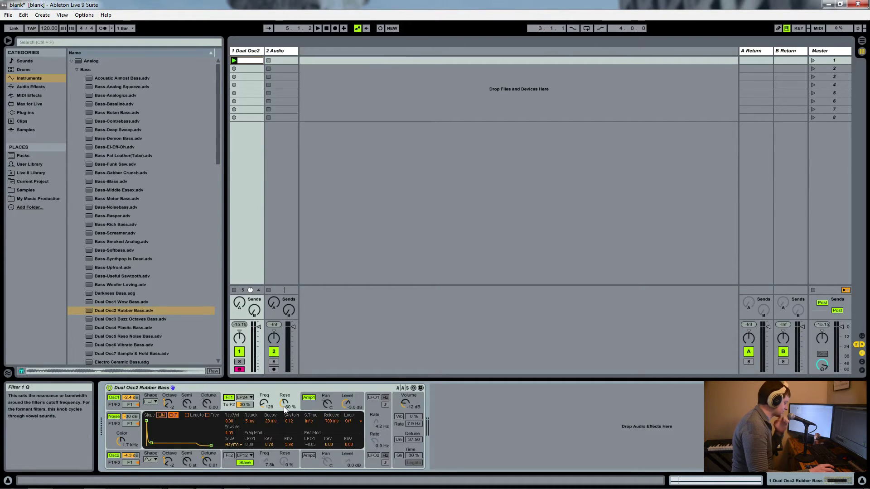
Step: Try Filter 1's resonance at 0% and around 75% while the clip plays, and return it to 60%
key(space)
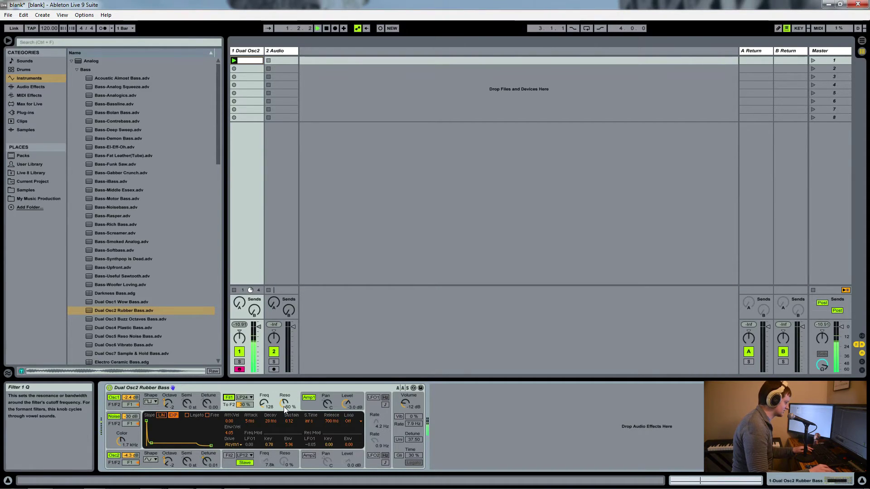
click(284, 403)
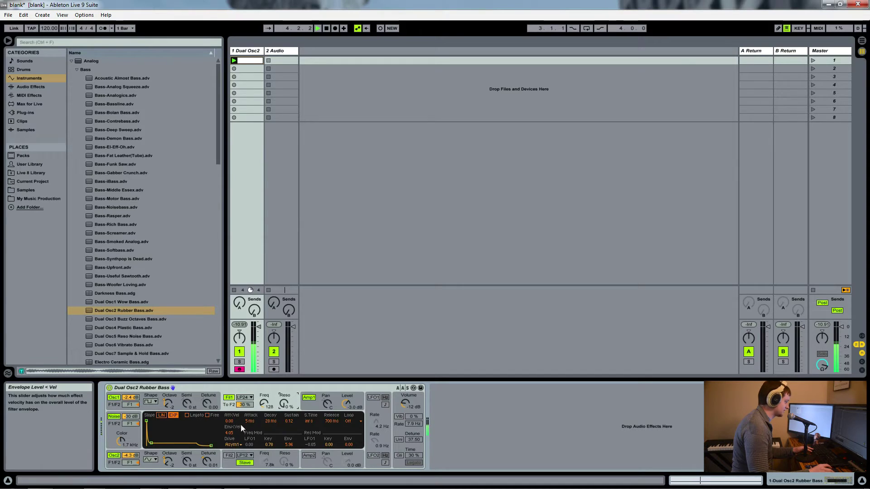
drag(284, 403, 284, 386)
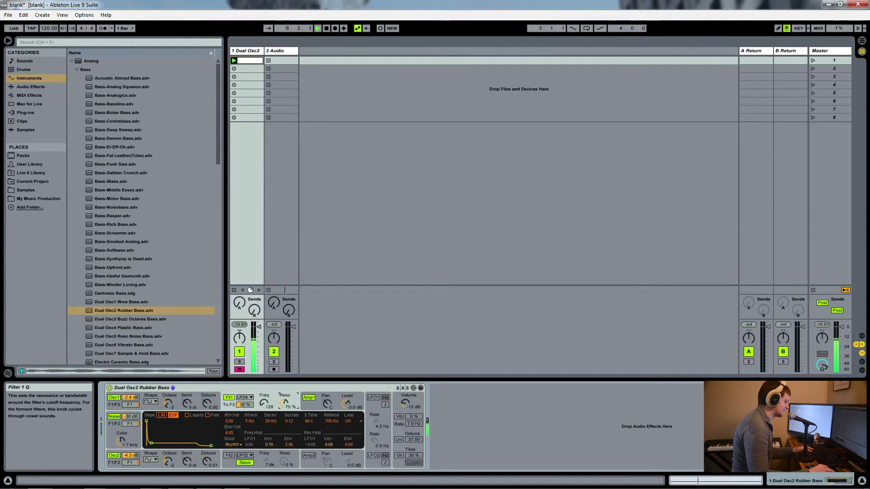
drag(283, 386, 284, 383)
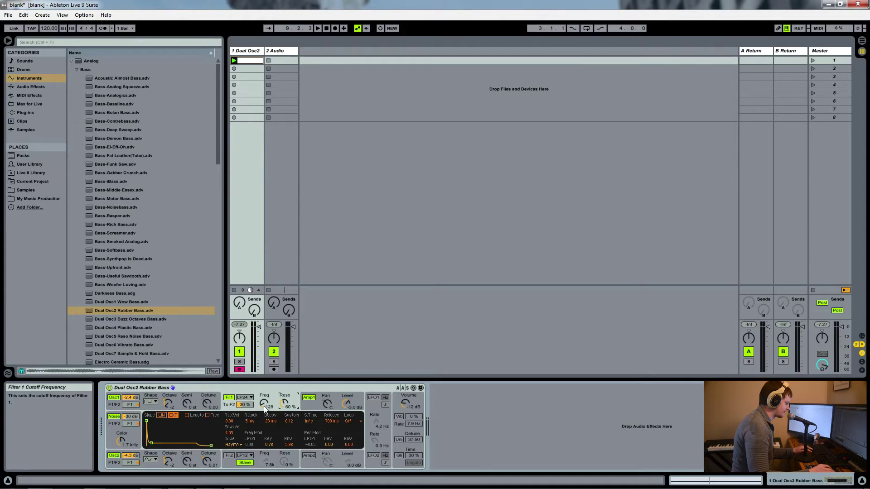
Step: Sweep Filter 1's cutoff up to 22 kHz during playback with the resonance at 0%, and compare the filter on and off
key(space)
drag(265, 406, 265, 388)
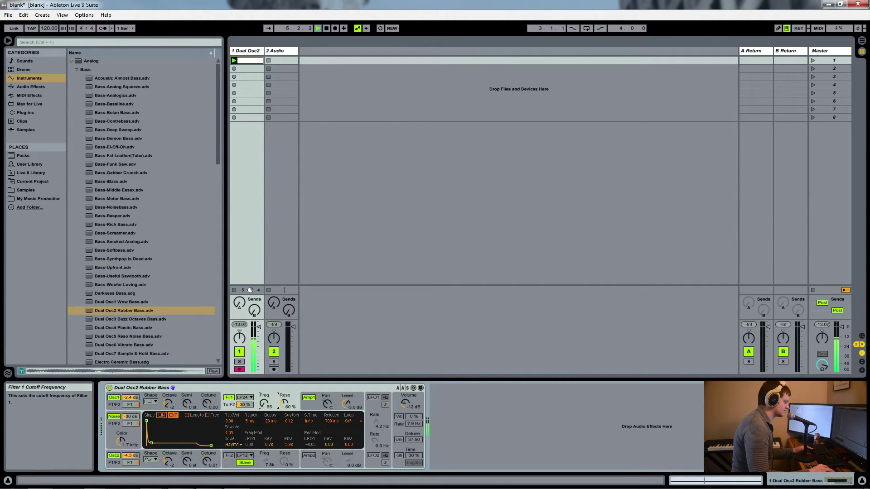
click(264, 405)
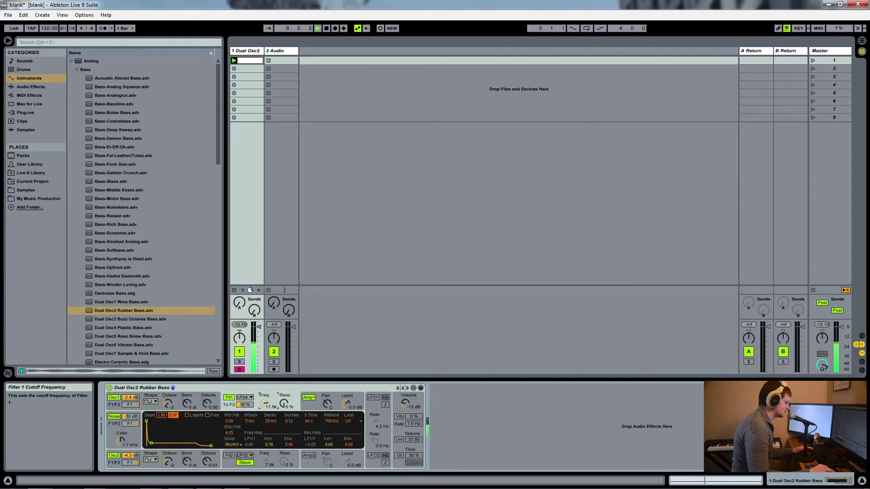
drag(264, 404, 261, 405)
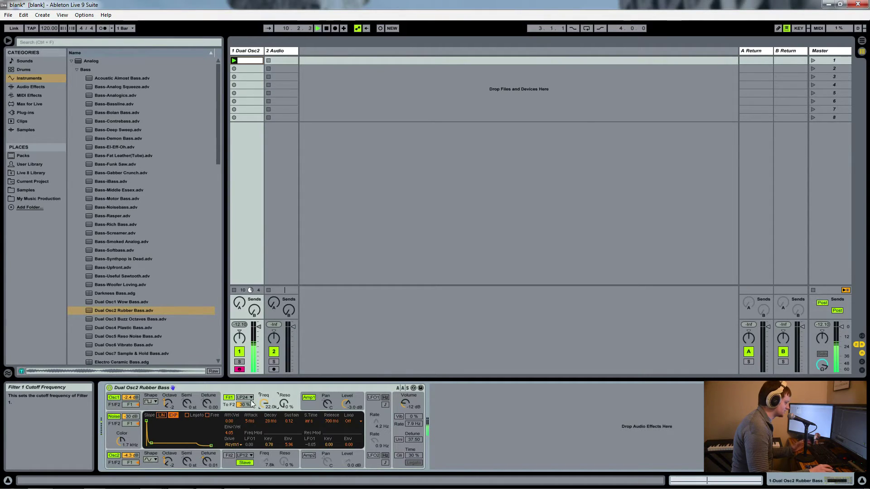
click(229, 399)
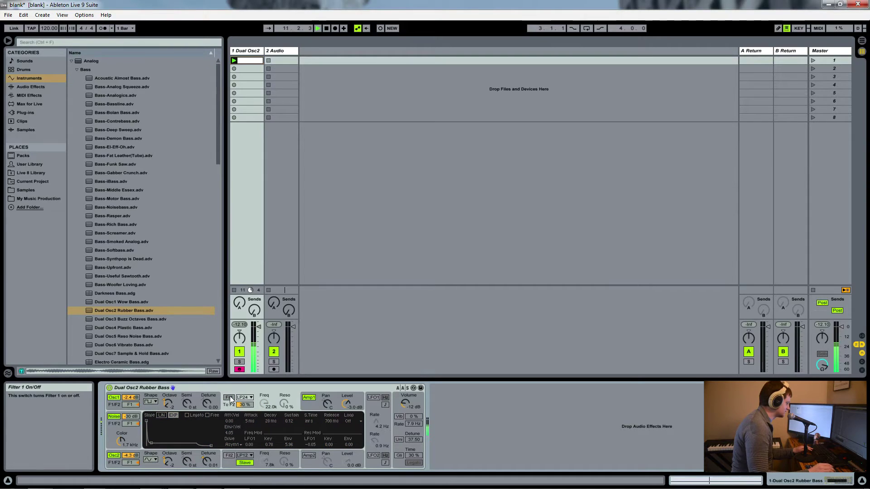
click(229, 399)
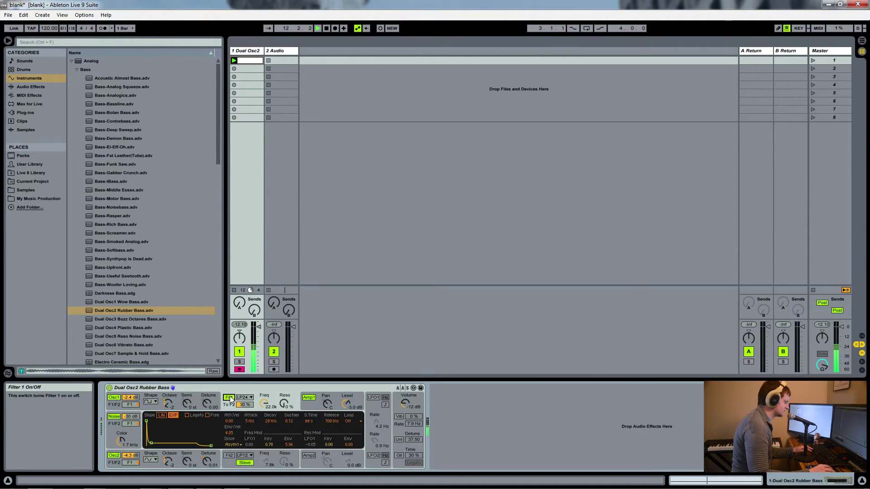
Step: Stop playback, reload the Dual Osc2 Rubber Bass preset and switch off LFO 1, vibrato and unison
click(124, 310)
key(space)
key(Return)
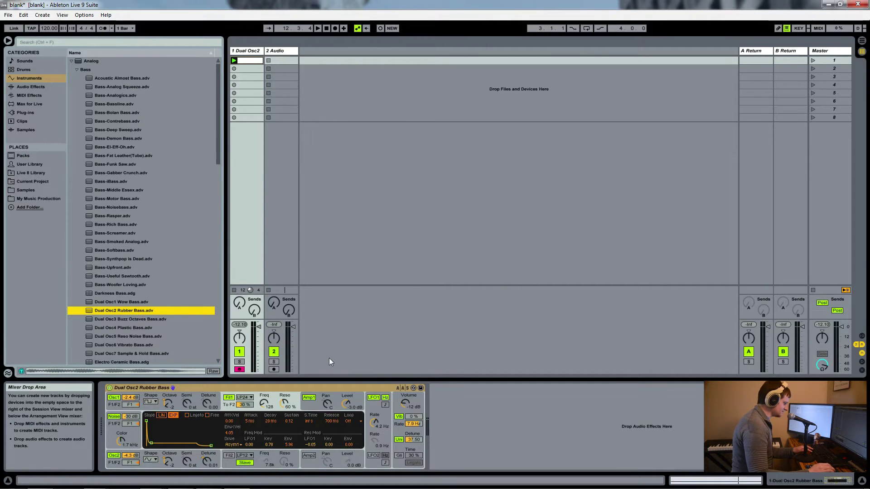
click(373, 398)
click(399, 417)
click(399, 440)
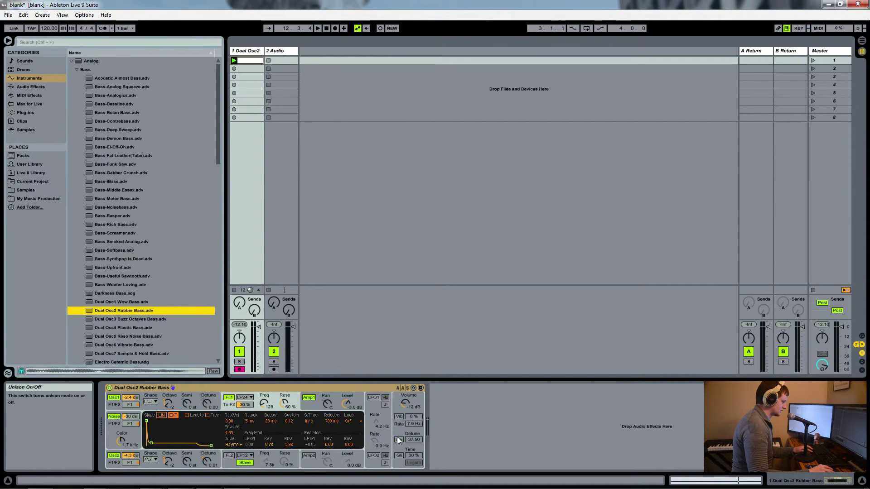
Step: Switch LFO 1 back on, listen to the clip and check how LFO 1 modulates Oscillator 1's pitch
click(373, 398)
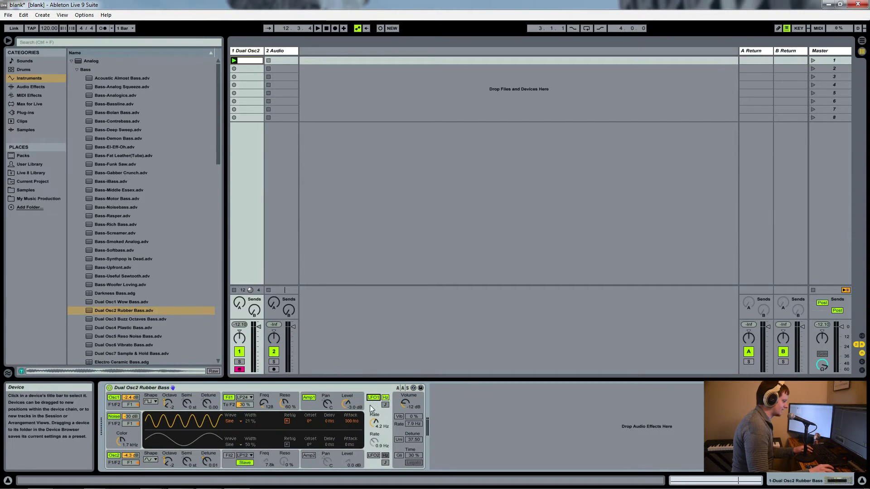
key(space)
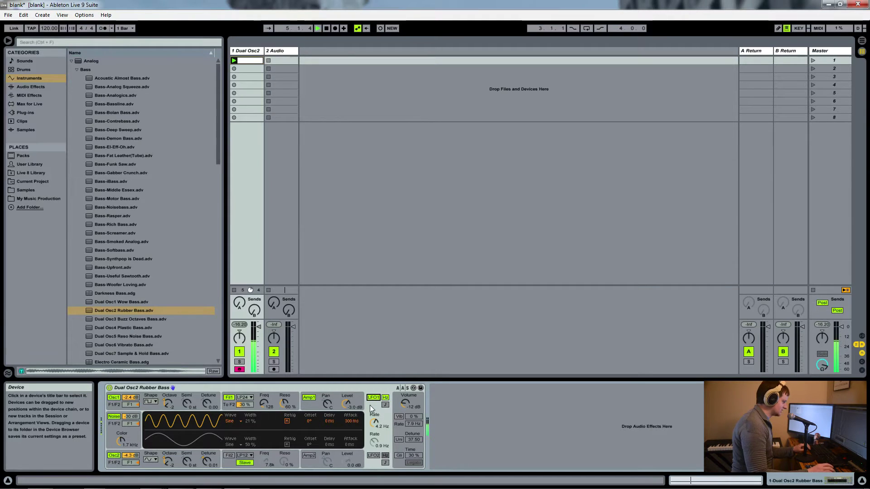
click(195, 405)
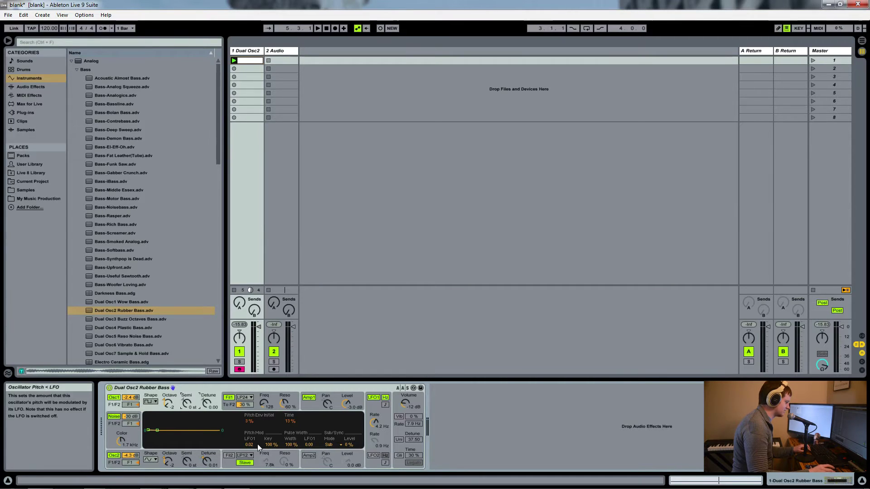
click(369, 405)
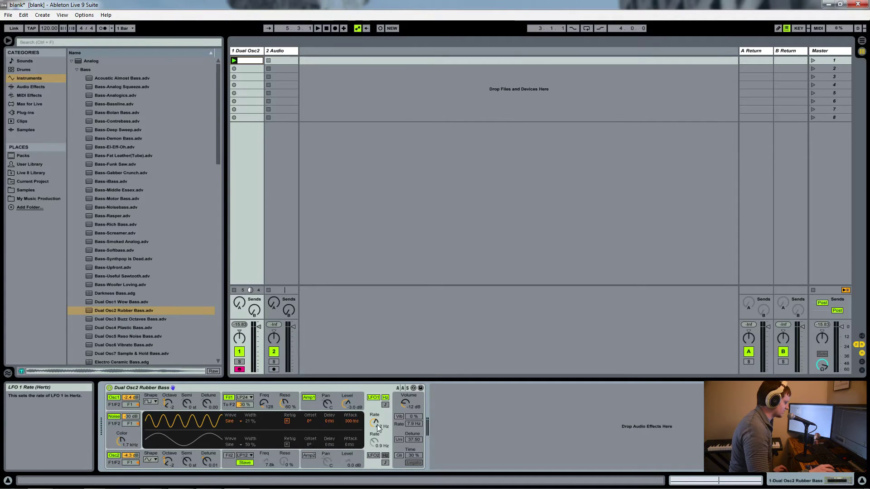
Step: Set LFO 1's wave to Rect and its width to 56% while listening to the clip
key(space)
click(232, 421)
click(229, 441)
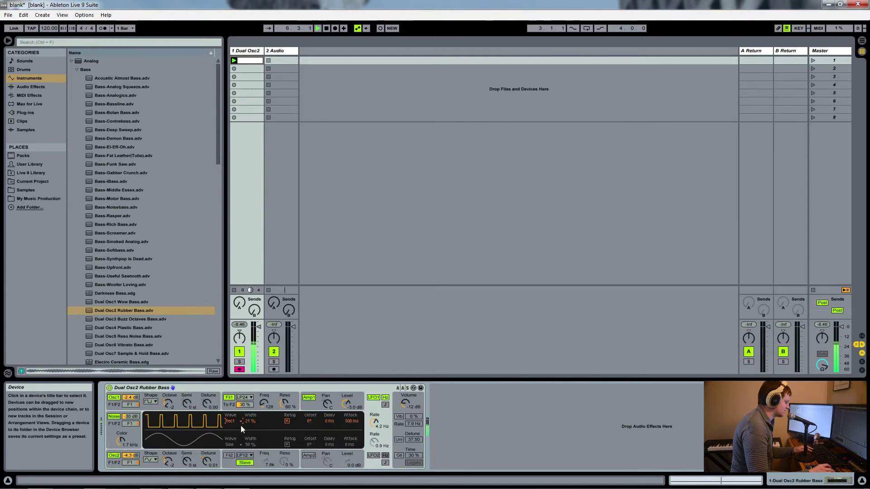
drag(250, 421, 250, 378)
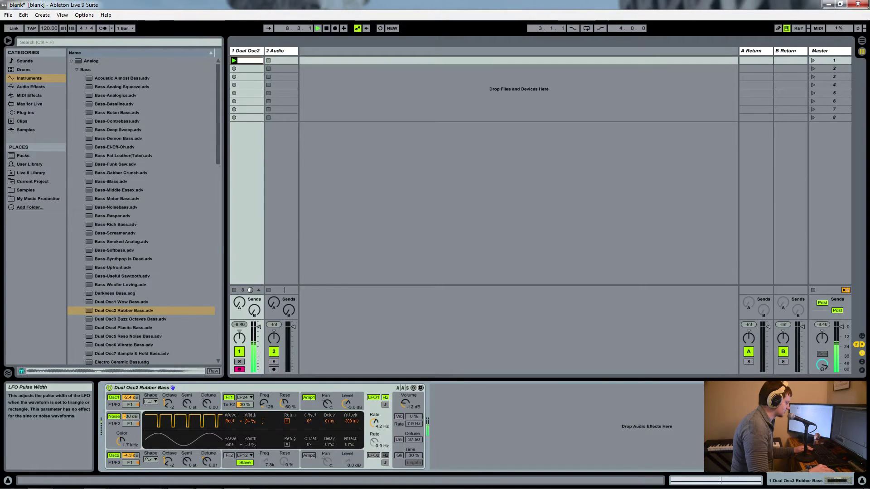
drag(250, 422, 251, 433)
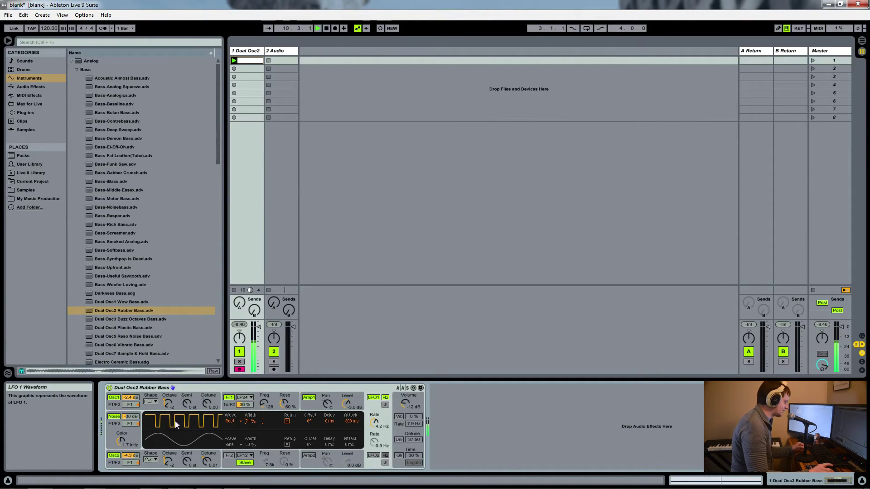
drag(250, 422, 252, 422)
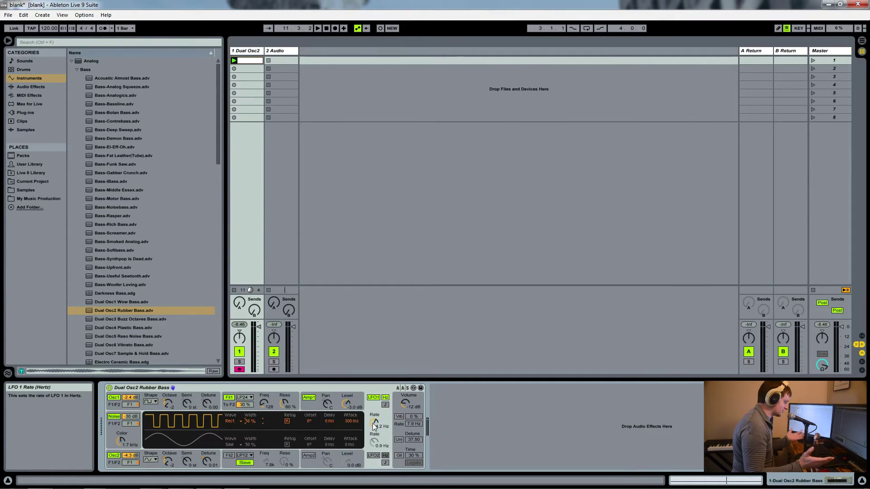
Step: Try a tempo-synced rate for LFO 1 while the clip plays, and switch back to Hertz with a rate of 17 Hz
click(387, 405)
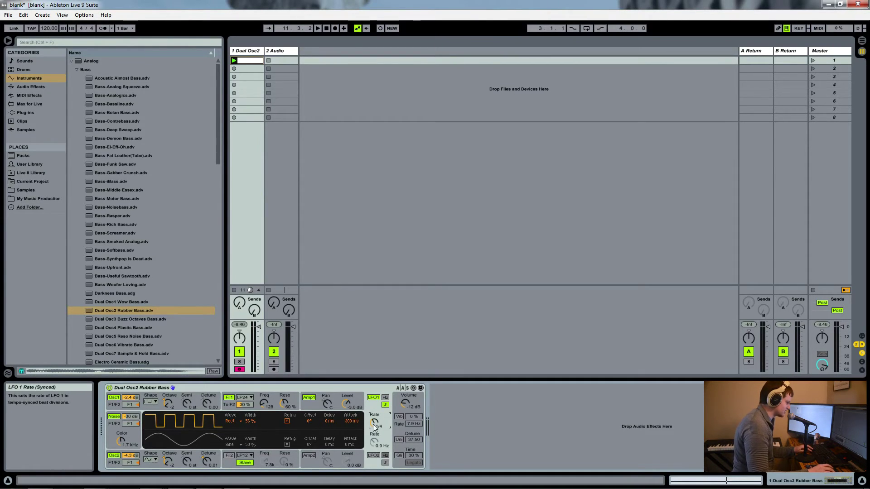
key(space)
mouse_move(373, 424)
mouse_down()
mouse_move(374, 404)
mouse_move(374, 424)
mouse_move(375, 417)
mouse_up()
click(385, 397)
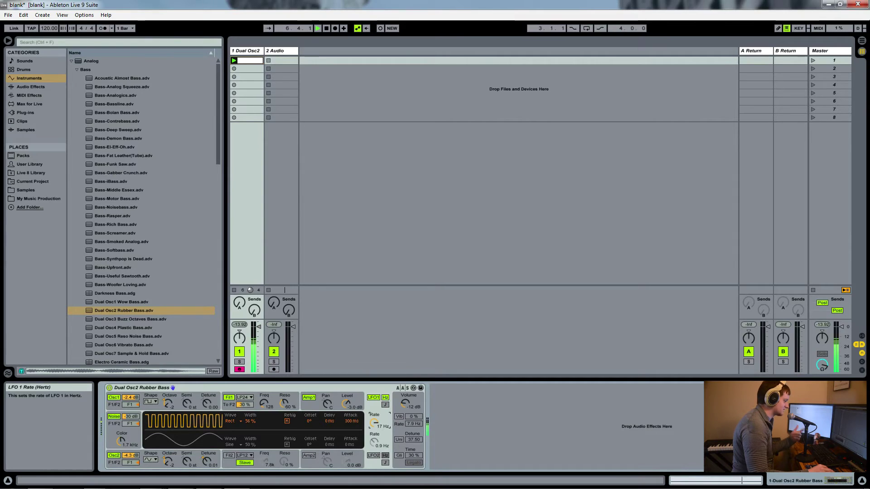
Step: Slow LFO 1's rate to 1.1 Hz while the clip plays, and reload the Dual Osc2 Rubber Bass preset
drag(375, 423, 375, 442)
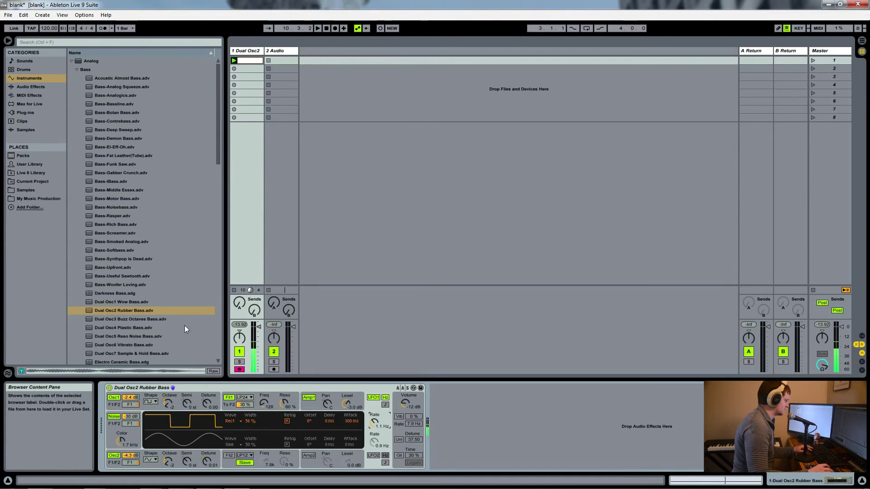
double_click(140, 313)
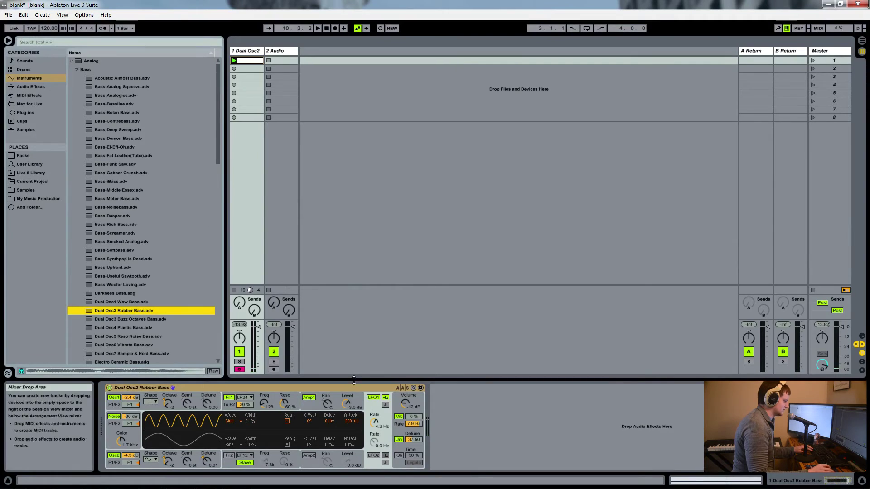
Step: Switch off unison, play the clip and switch off vibrato while listening
click(398, 440)
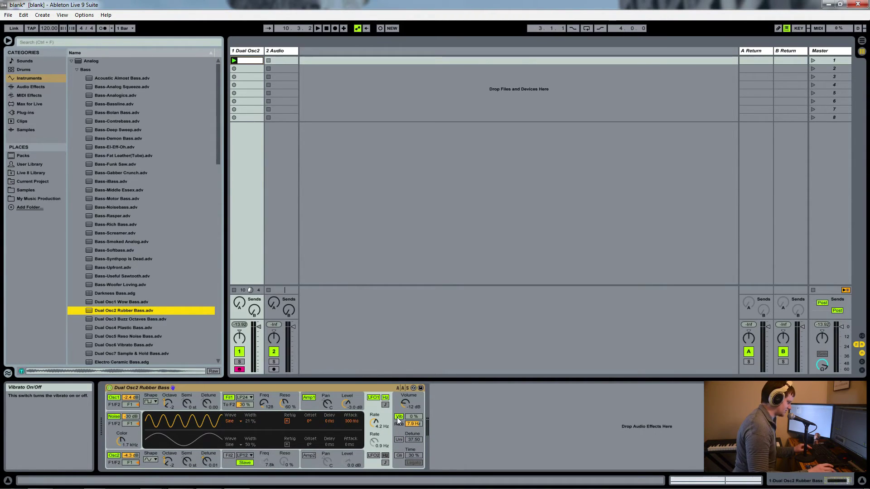
key(space)
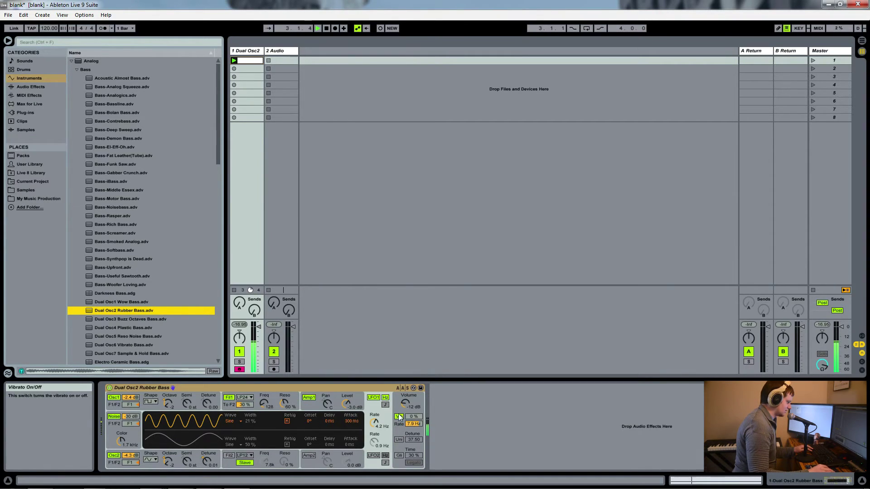
click(400, 417)
key(space)
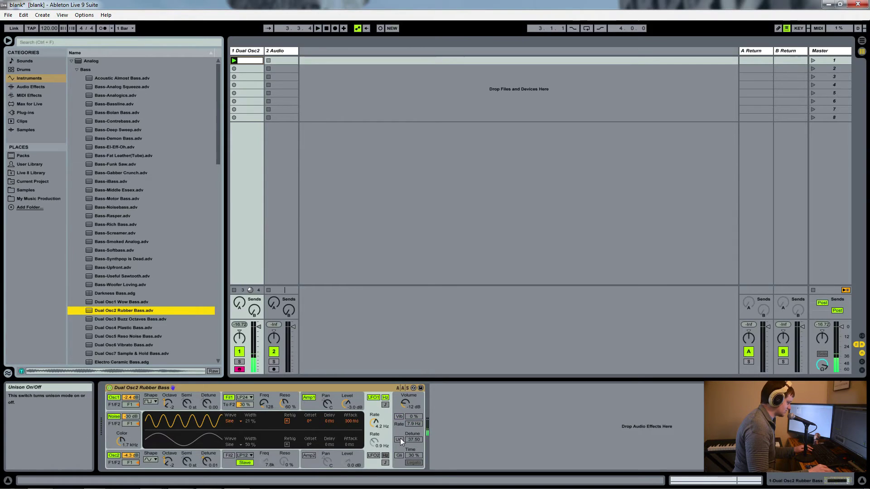
Step: Compare the clip with unison off and on, leaving unison switched on
click(400, 439)
click(400, 440)
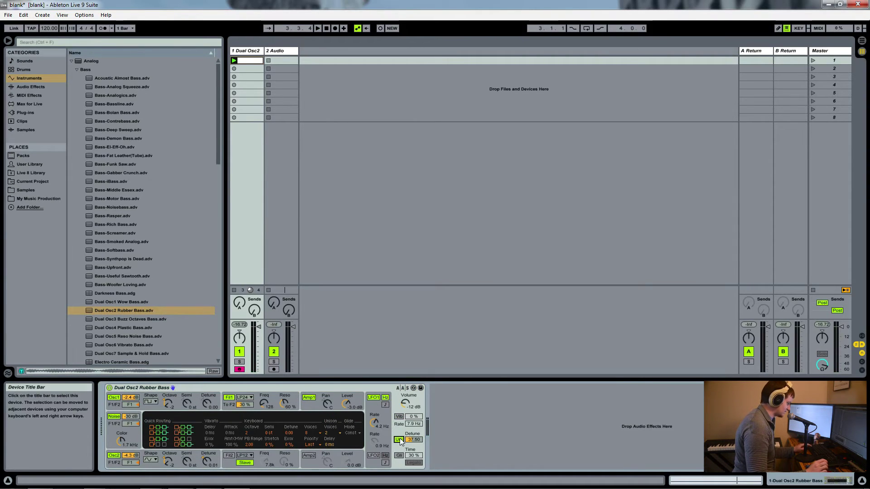
click(399, 440)
key(space)
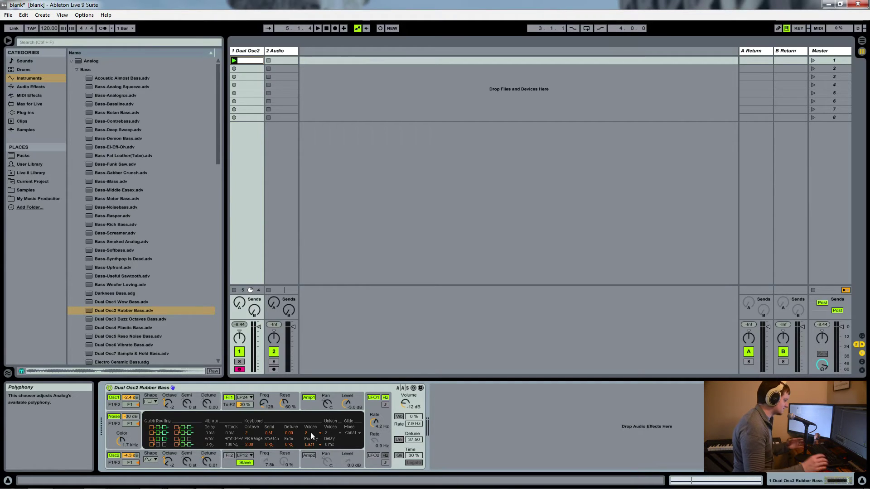
key(space)
click(398, 440)
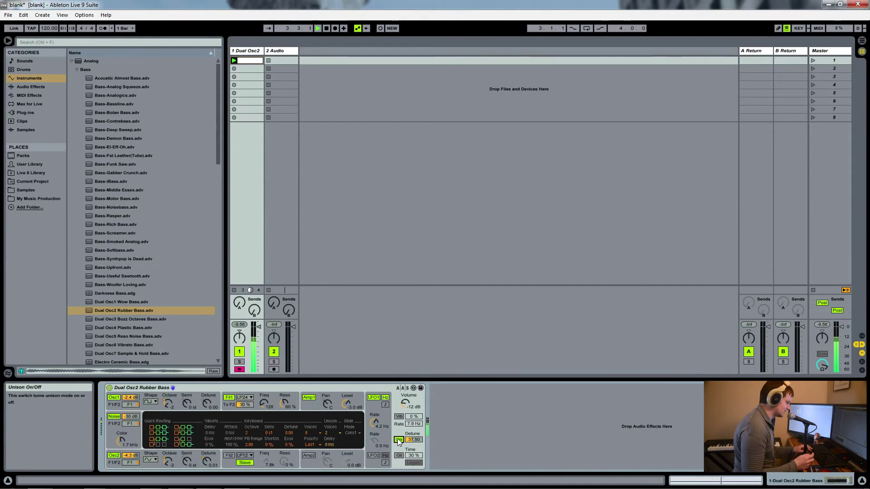
Step: Try higher and lower unison detune amounts, including 7.81, while the clip plays, and stop playback
drag(414, 439, 413, 431)
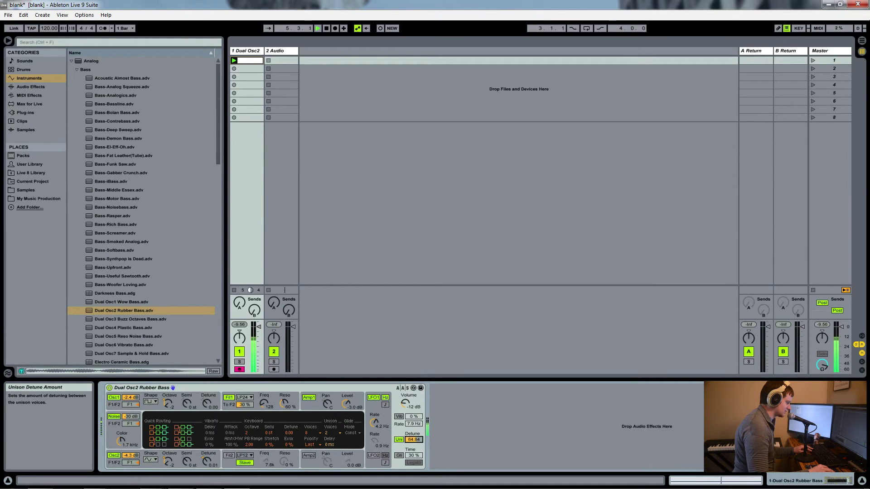
drag(413, 440, 413, 432)
drag(413, 439, 413, 444)
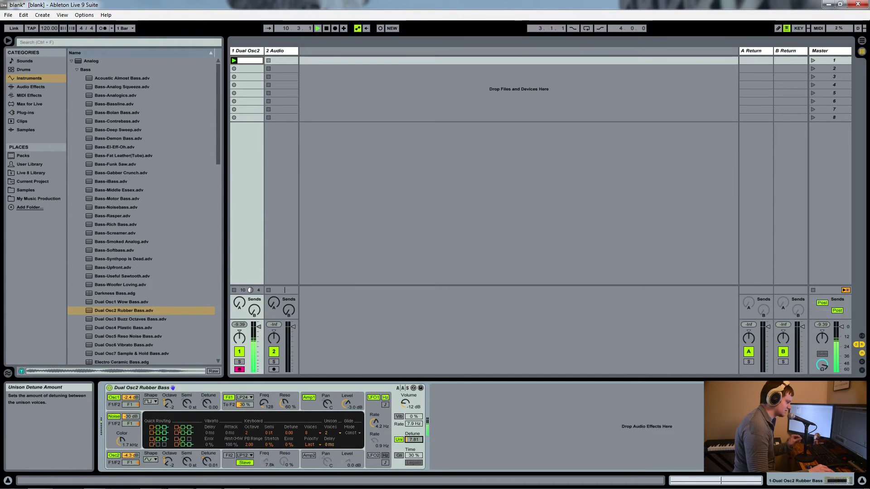
drag(413, 439, 413, 433)
key(space)
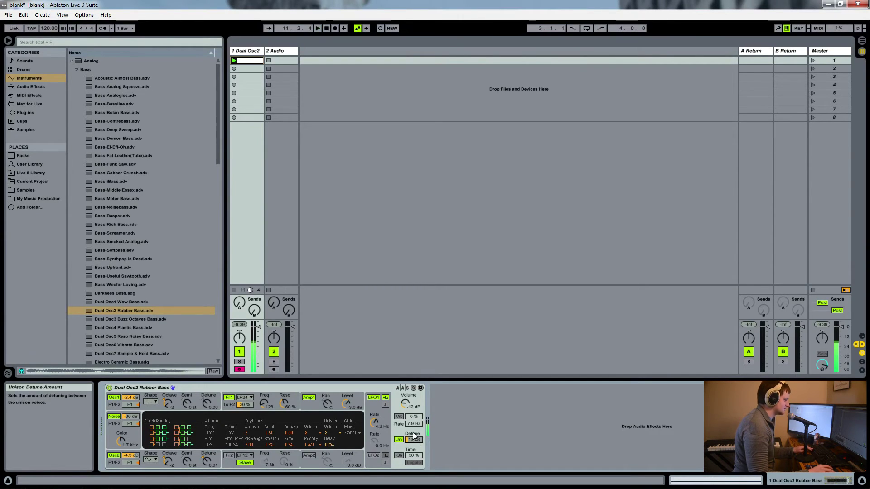
Step: Reload the Dual Osc2 Rubber Bass preset and listen to the clip with its original settings
double_click(132, 310)
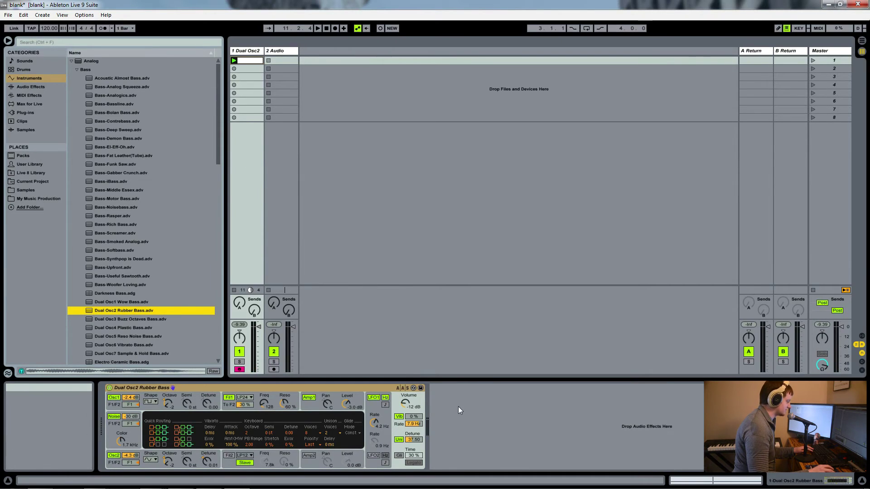
key(space)
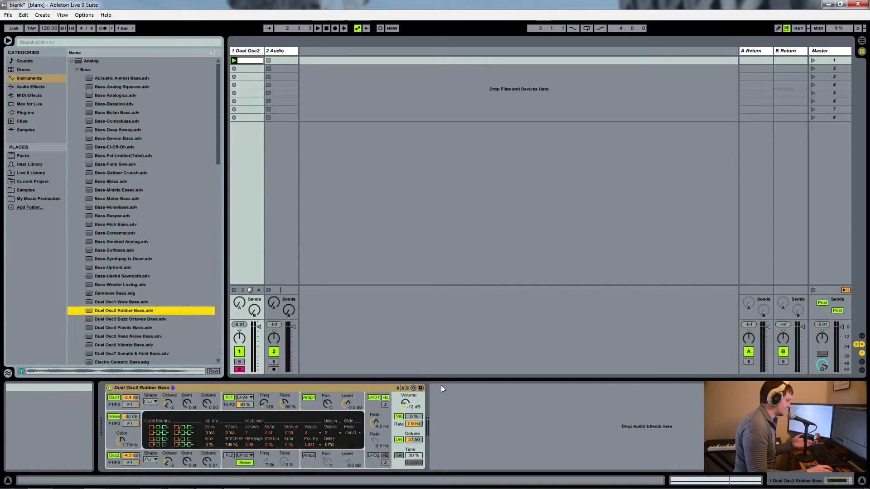
Step: Duplicate the Dual Osc2 track with its clip and solo the original track
click(251, 49)
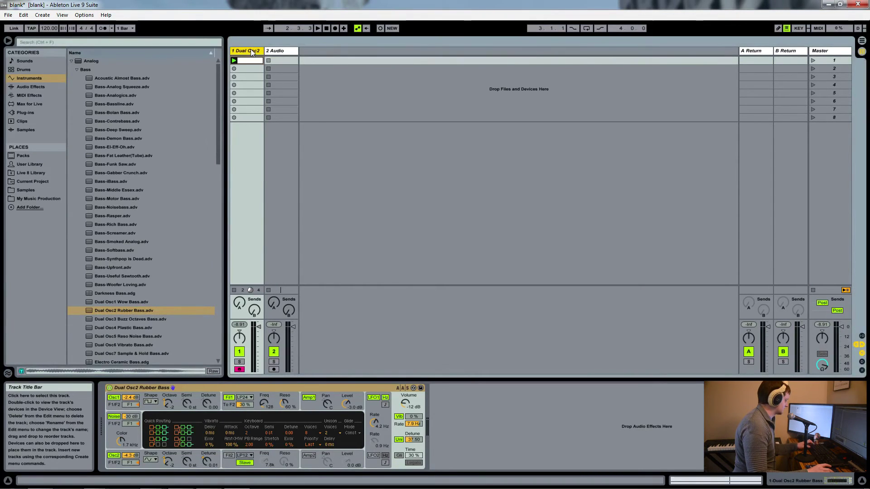
key(ctrl+d)
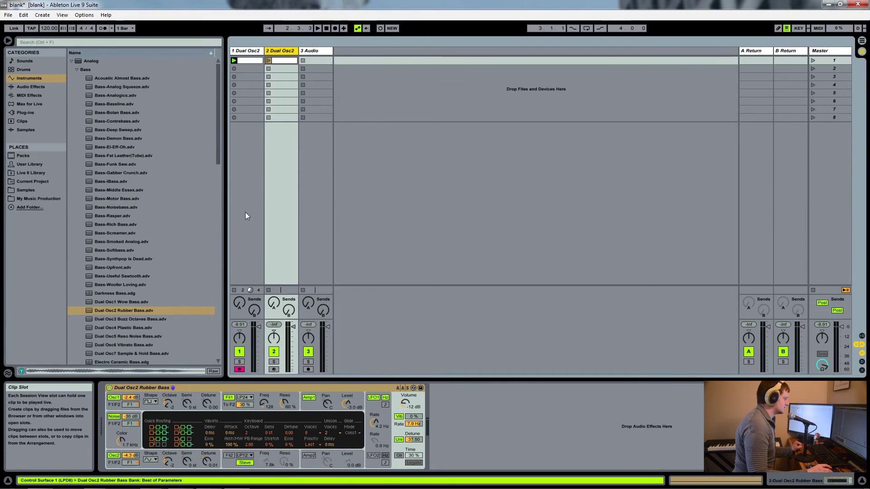
click(240, 363)
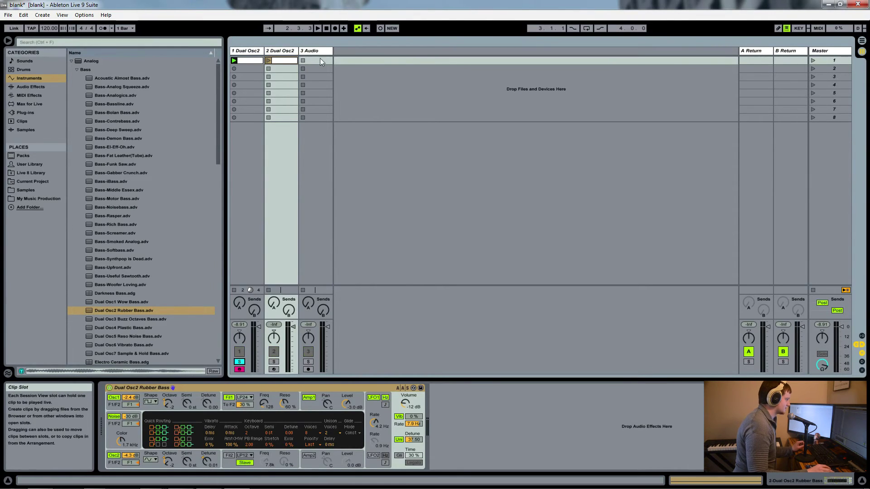
Step: Replace the duplicate track's instrument with a default Analog, solo that track and launch its clip
drag(90, 61, 285, 80)
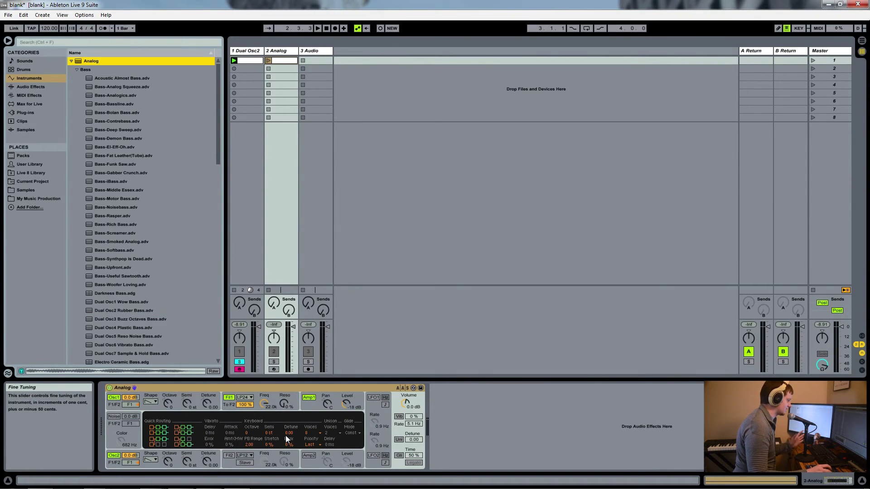
click(274, 361)
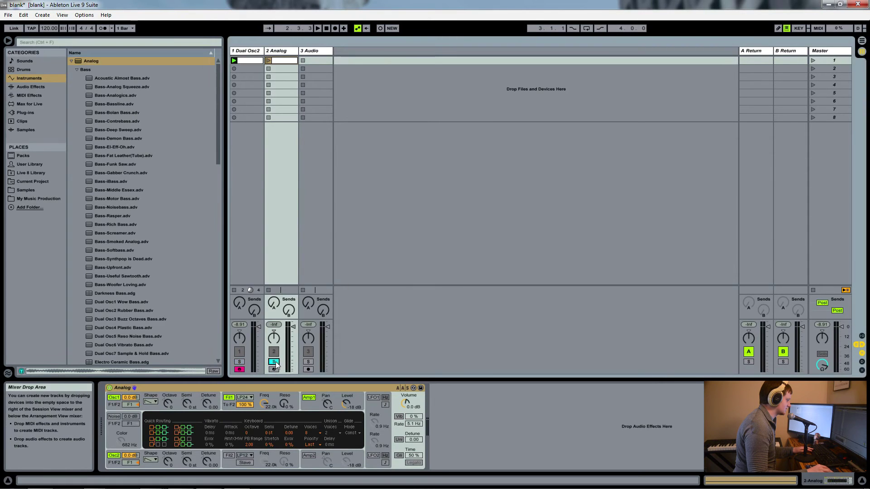
click(268, 61)
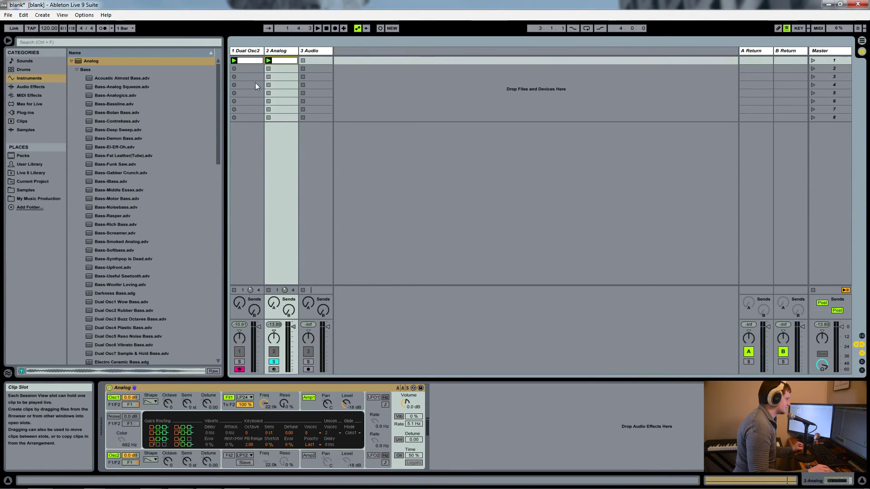
Step: Check Oscillator 1's shape on the preset track and set Oscillator 1 on the Analog track to the same square wave
click(250, 56)
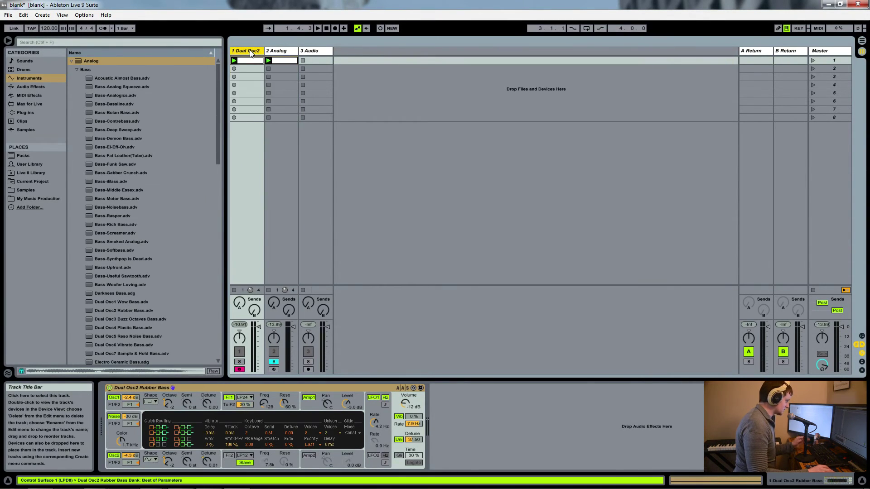
click(286, 55)
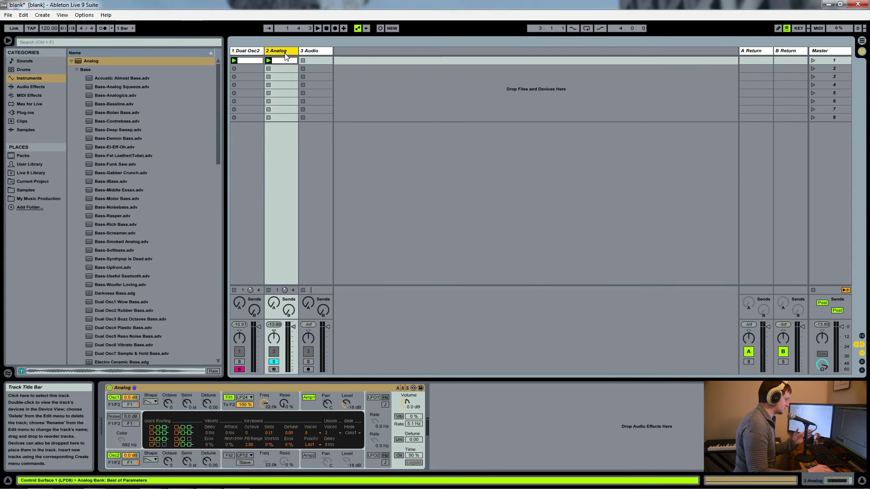
click(252, 51)
click(150, 402)
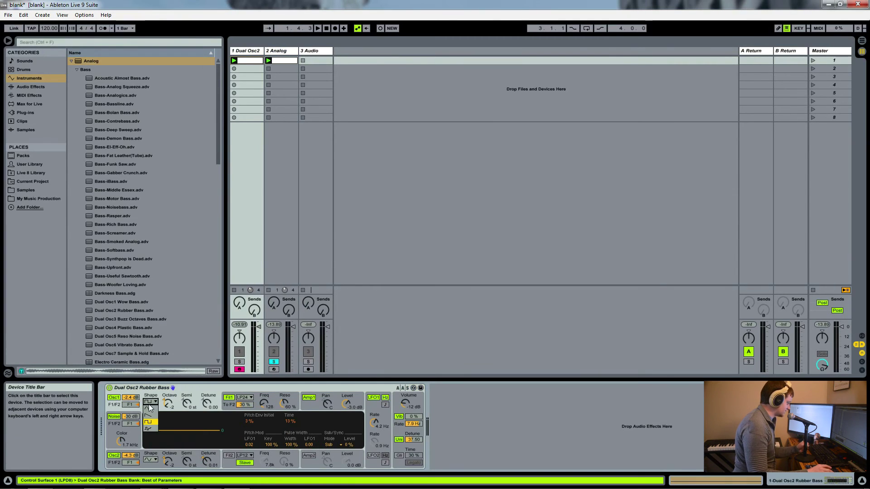
click(161, 406)
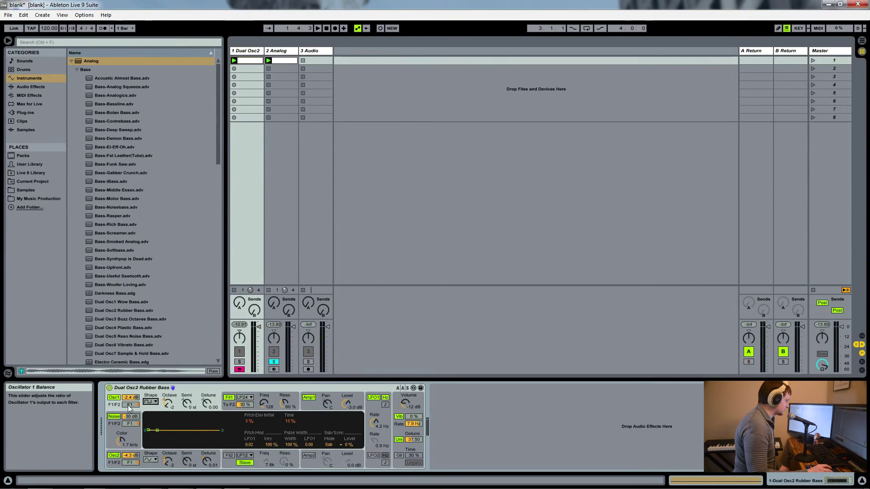
click(276, 72)
click(151, 401)
click(148, 422)
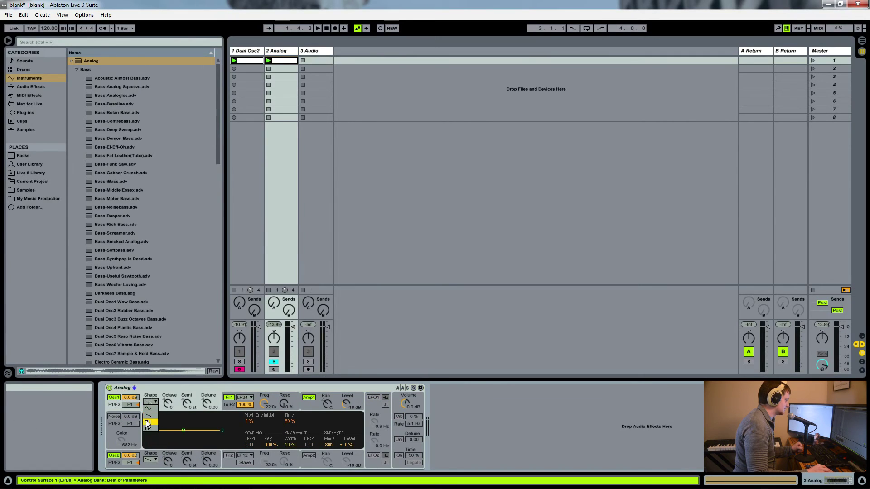
Step: Review the preset track's Oscillator 2, Filter 1, Amp 1, LFO 1 and global settings
click(254, 79)
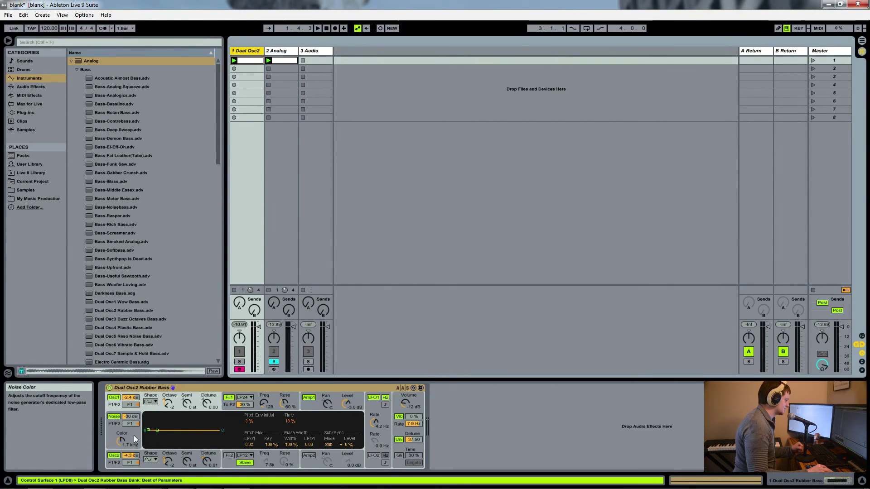
click(151, 466)
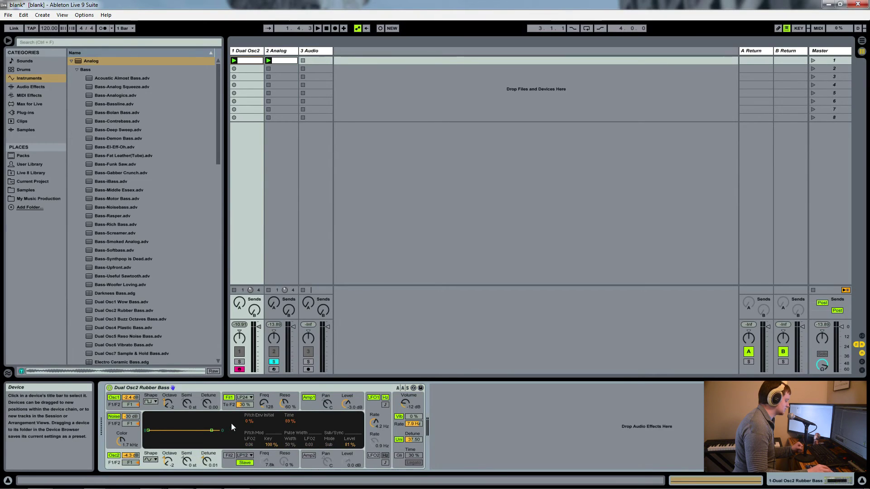
click(231, 406)
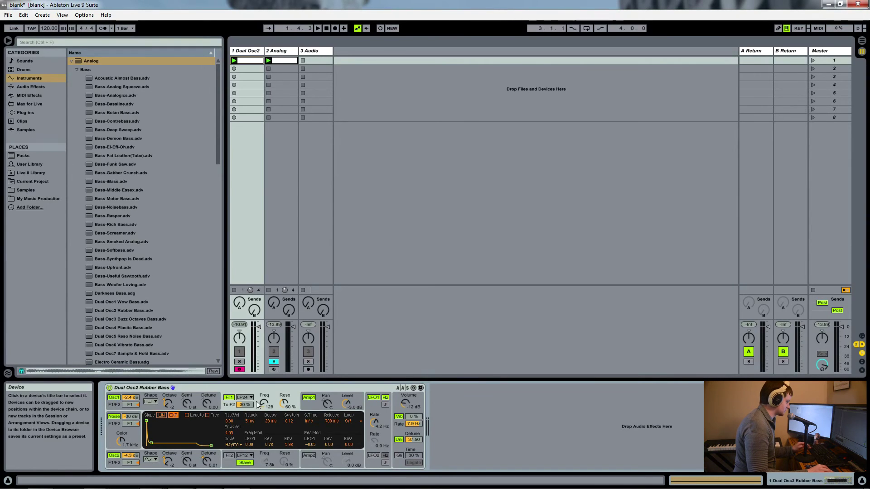
click(313, 405)
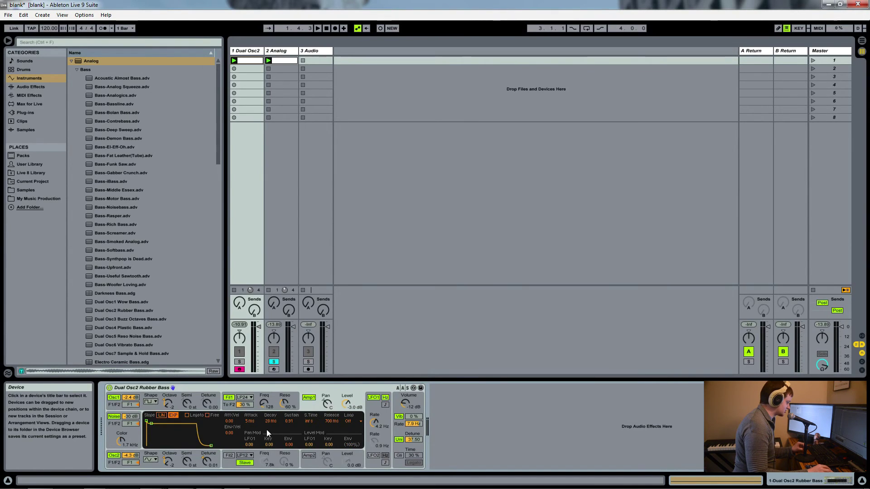
click(370, 406)
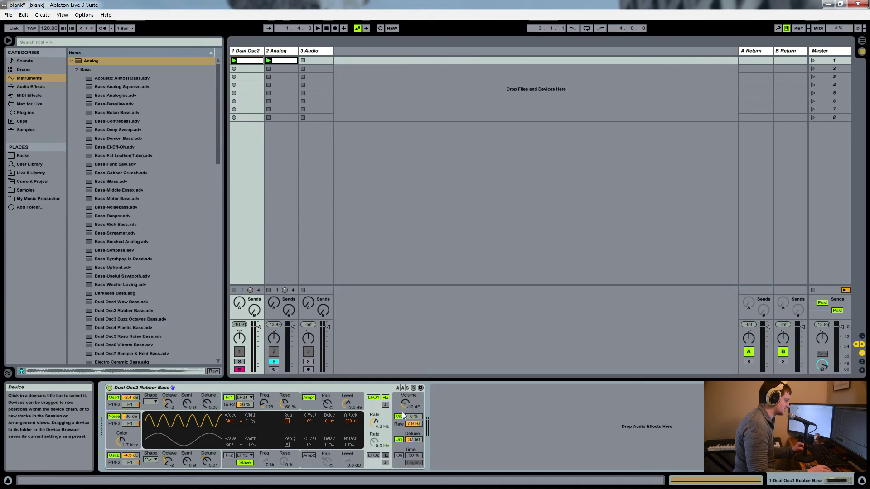
click(410, 436)
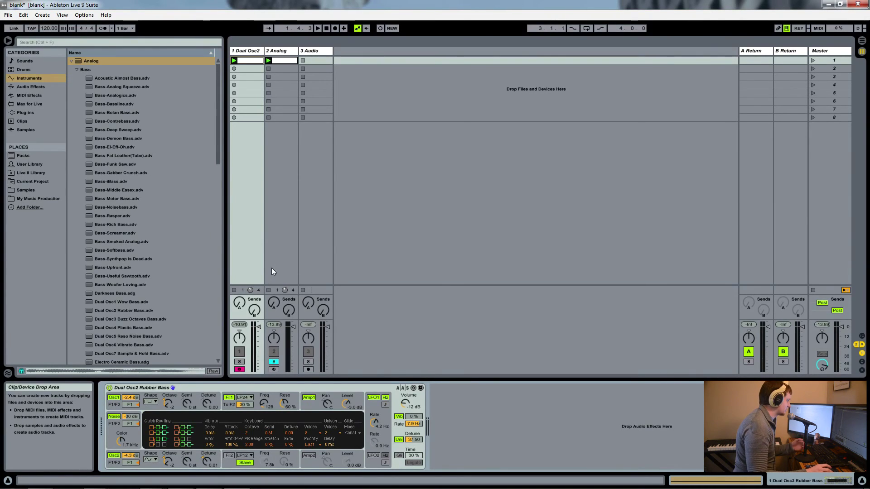
Step: Match Analog's Oscillator 1 and noise to the preset: level -2.4 dB, octave -2, pitch envelope 3% and 13%, noise on at -30 dB
click(274, 116)
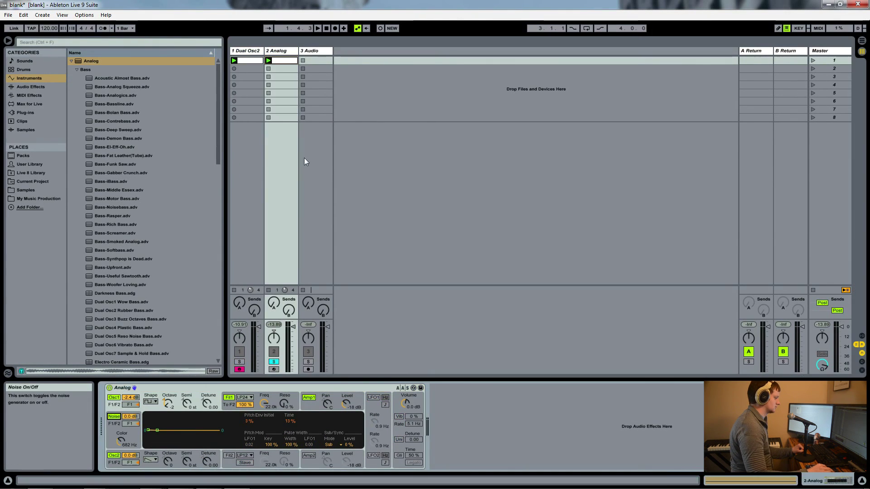
click(247, 51)
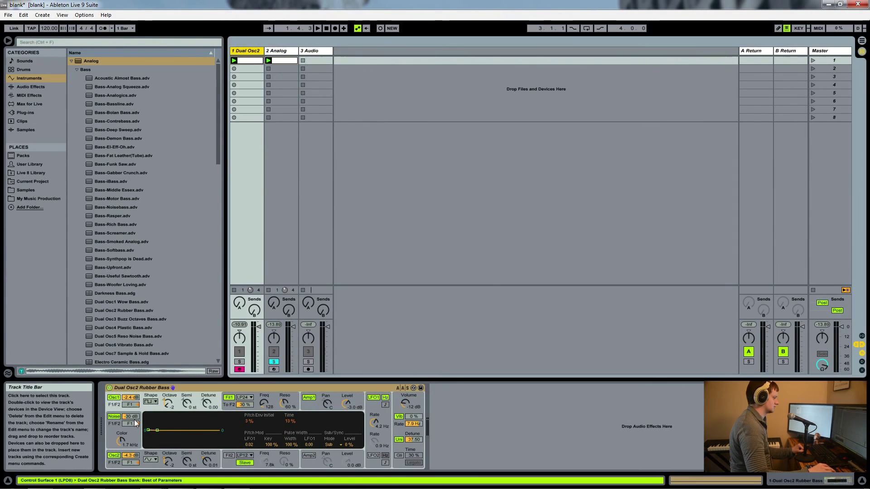
click(275, 53)
key(Left)
Step: Match Analog's Oscillator 2 to the preset with a sine shape, level -4.3 dB, octave -2 and detune 0.01
click(279, 53)
key(Left)
key(Right)
key(Left)
key(Right)
Step: Match Analog's Filter 1 and Amp 1 to the preset: frequency 128, resonance 60%, To F2 30%, amp decay 29 ms, sustain 0.91, level -3.0 dB
key(Left)
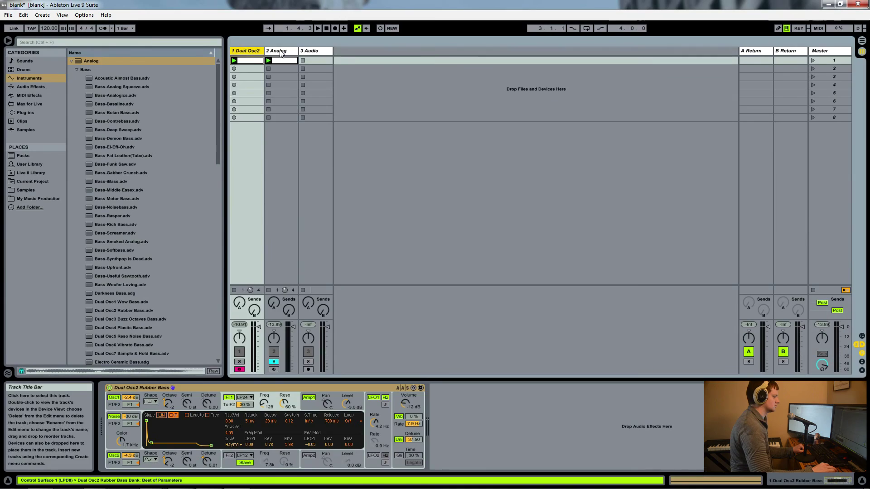
key(Right)
key(Left)
key(Right)
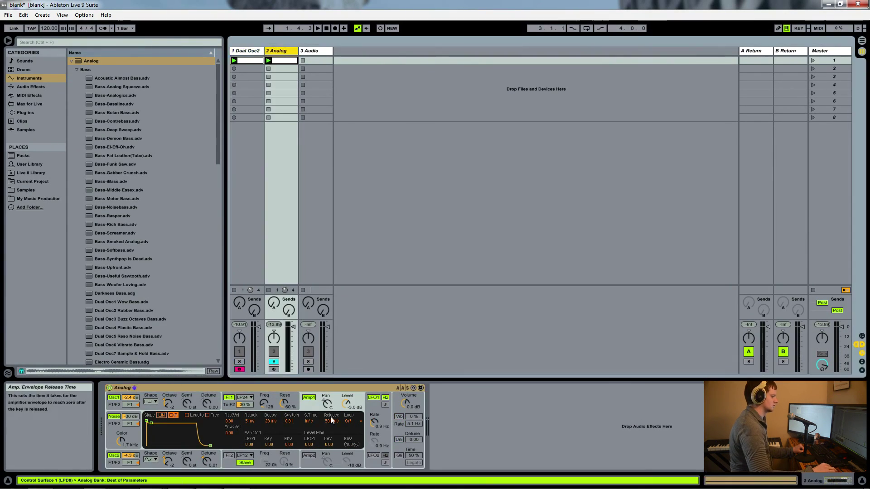
Step: Match Analog's LFO 1 and global settings to the preset: LFO rate 4.2 Hz, volume -12 dB, vibrato on at 7.9 Hz, unison on with detune 37.50
key(Left)
key(Right)
key(Left)
key(Right)
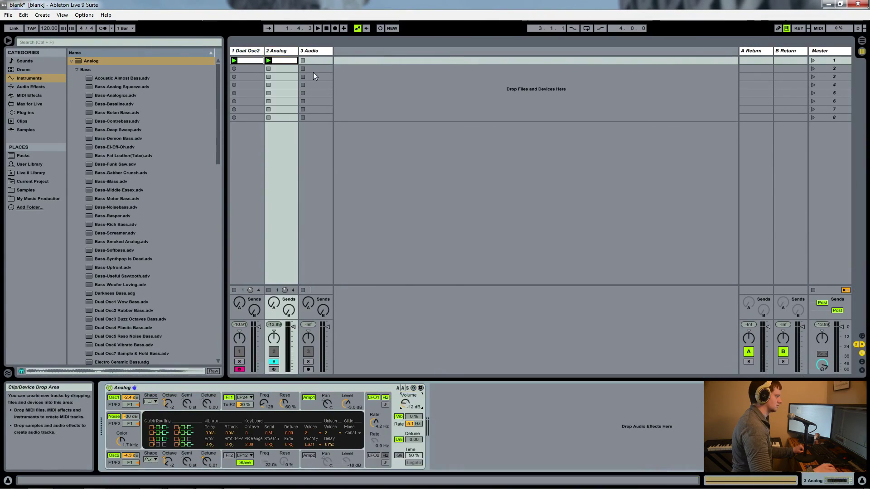
key(Left)
click(278, 52)
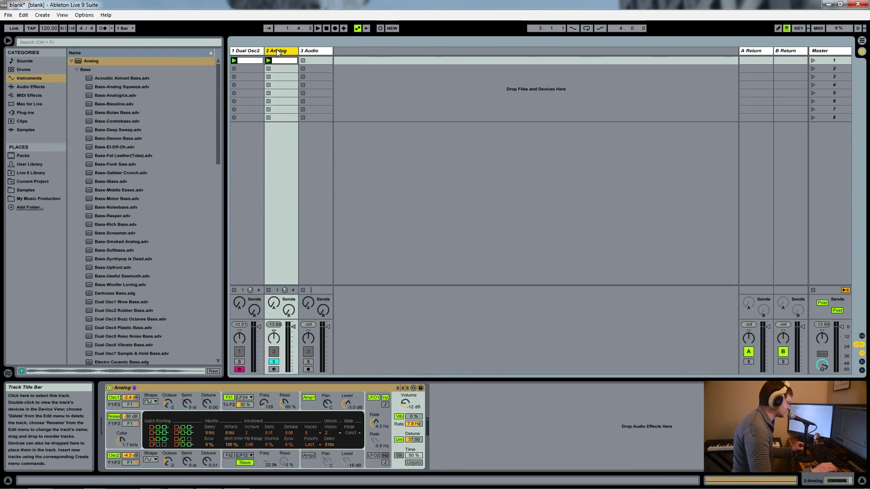
click(249, 94)
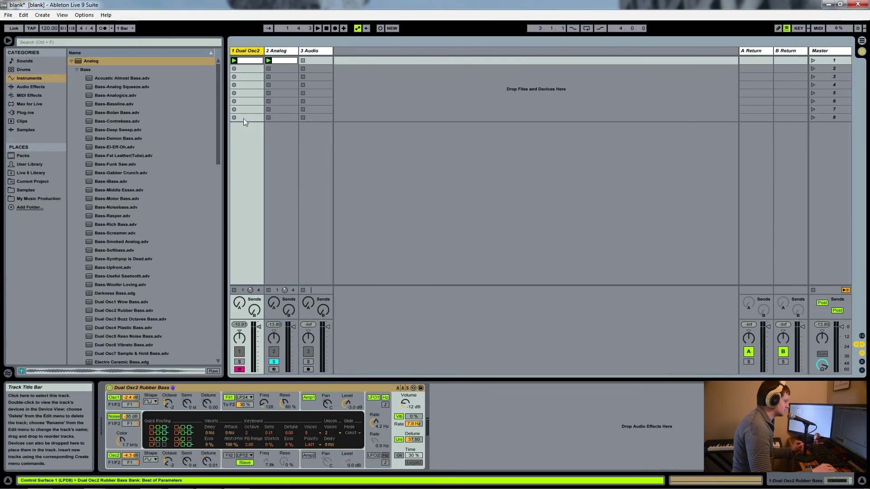
Step: Compare the Dual Osc2 preset track with the rebuilt Analog track by playing their clips and soloing each track in turn
click(239, 361)
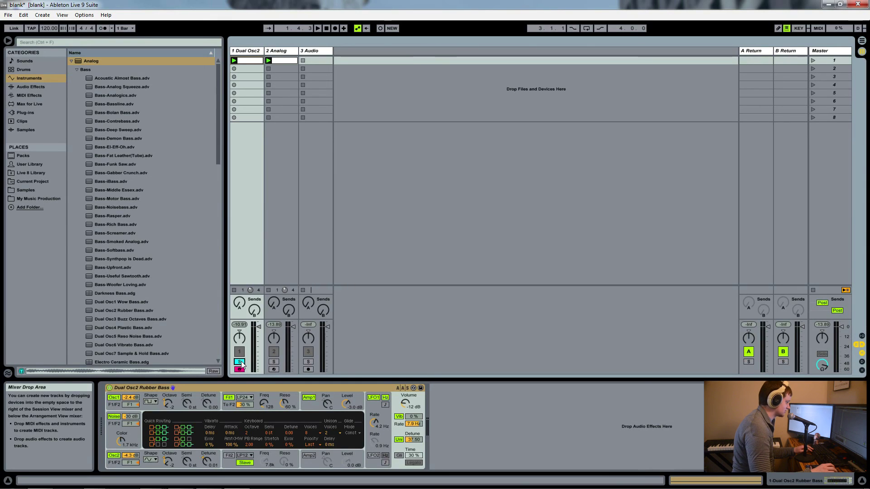
key(space)
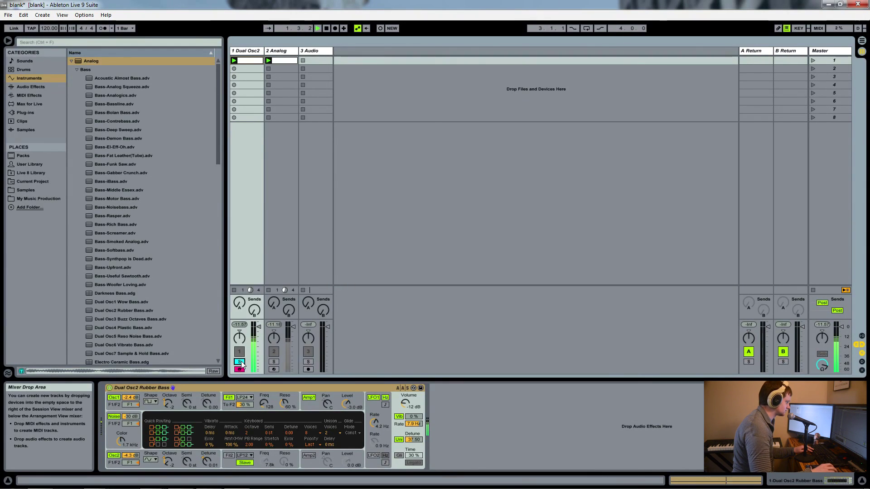
click(274, 362)
key(space)
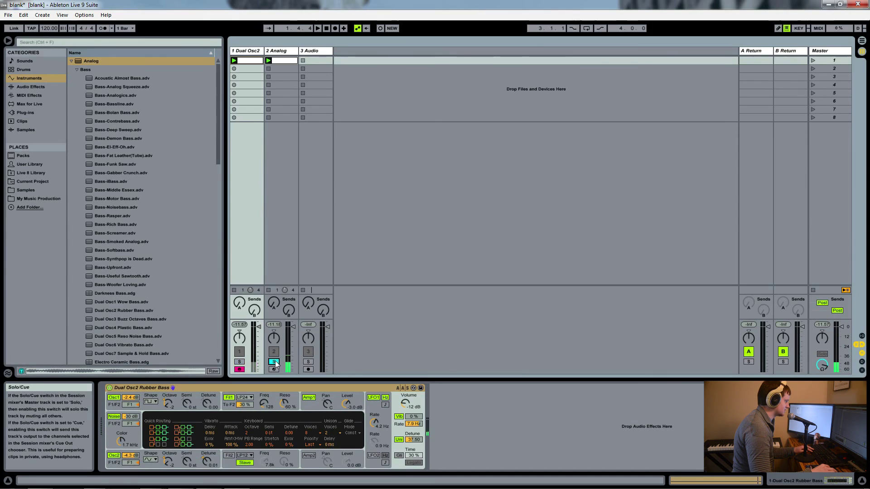
key(space)
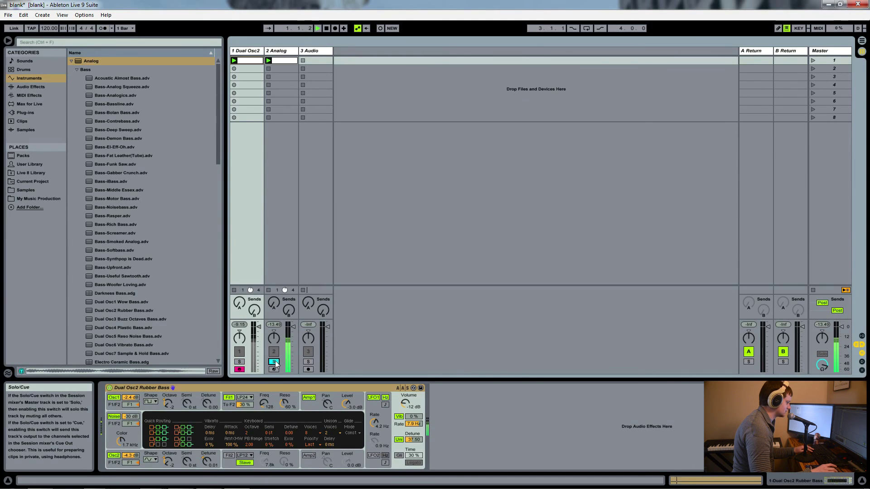
key(space)
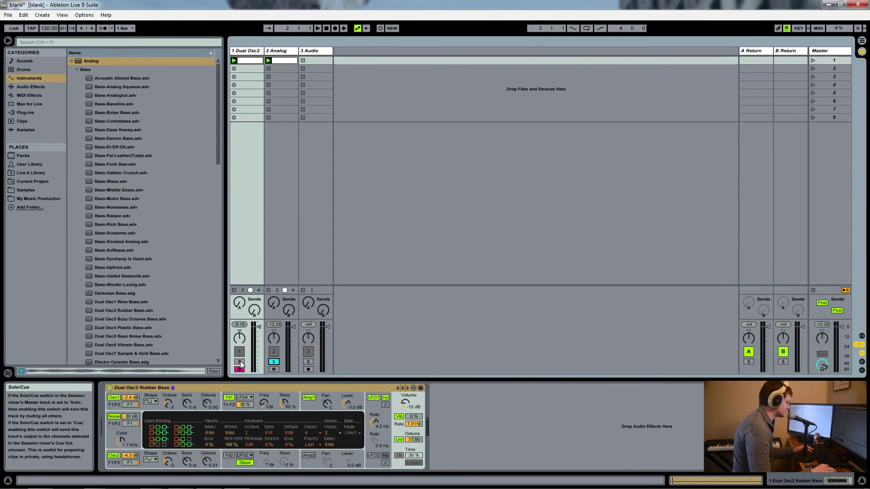
click(240, 362)
key(space)
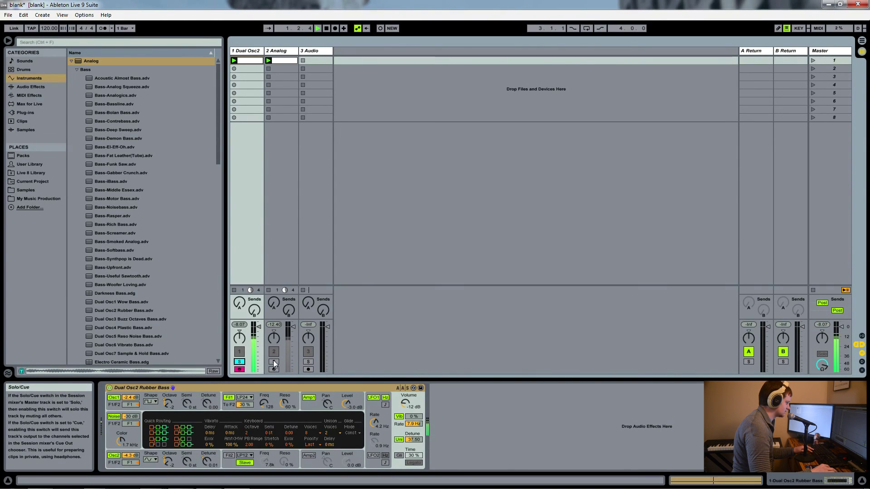
click(273, 363)
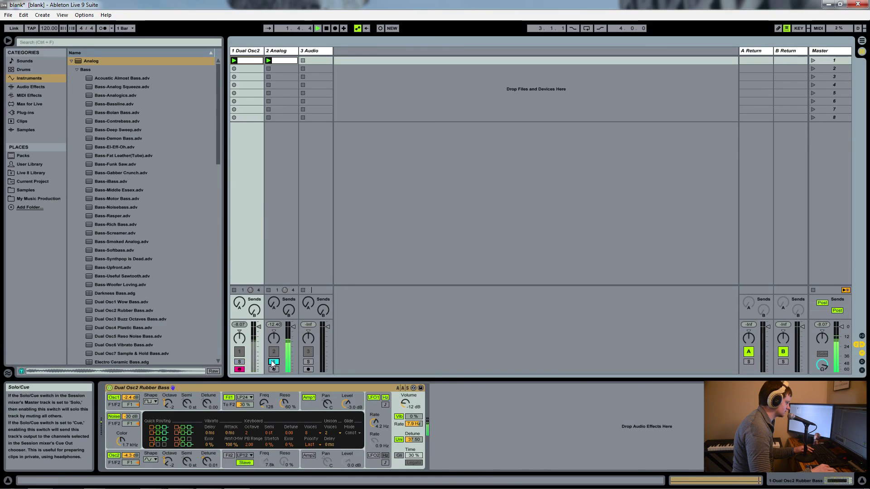
click(240, 362)
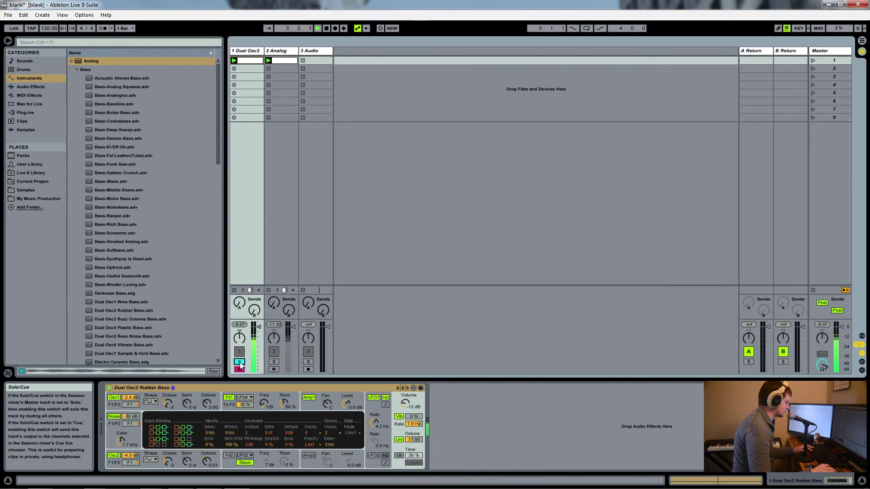